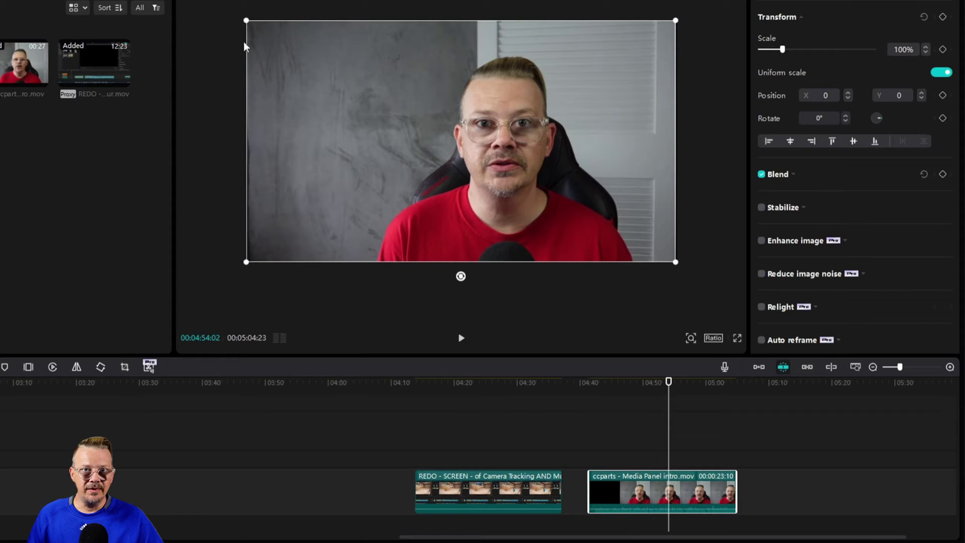
# Stack the webcam clip directly above the screen recording, then test scaling it to 36% and restore it to 100%
pyautogui.moveTo(609, 470); pyautogui.dragTo(473, 468)
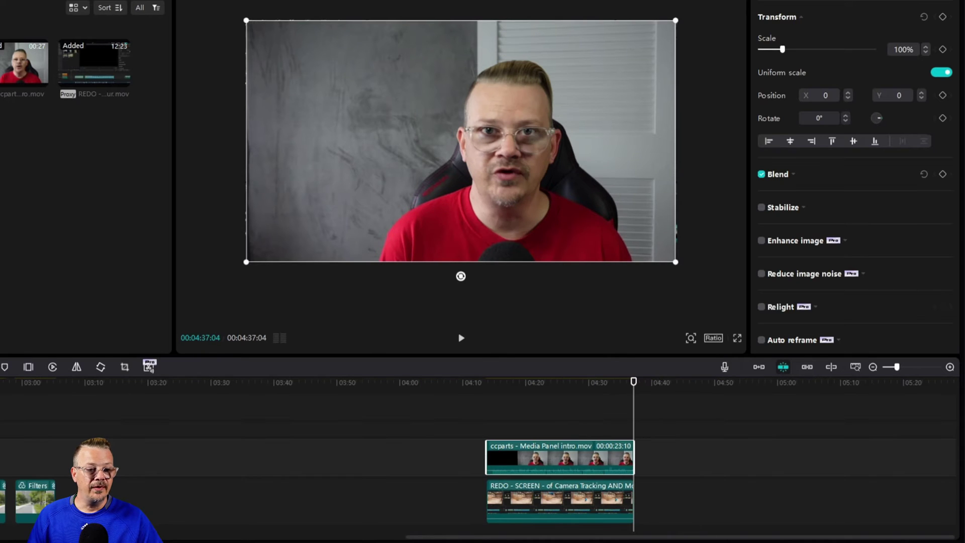
pyautogui.moveTo(245, 21); pyautogui.dragTo(383, 97)
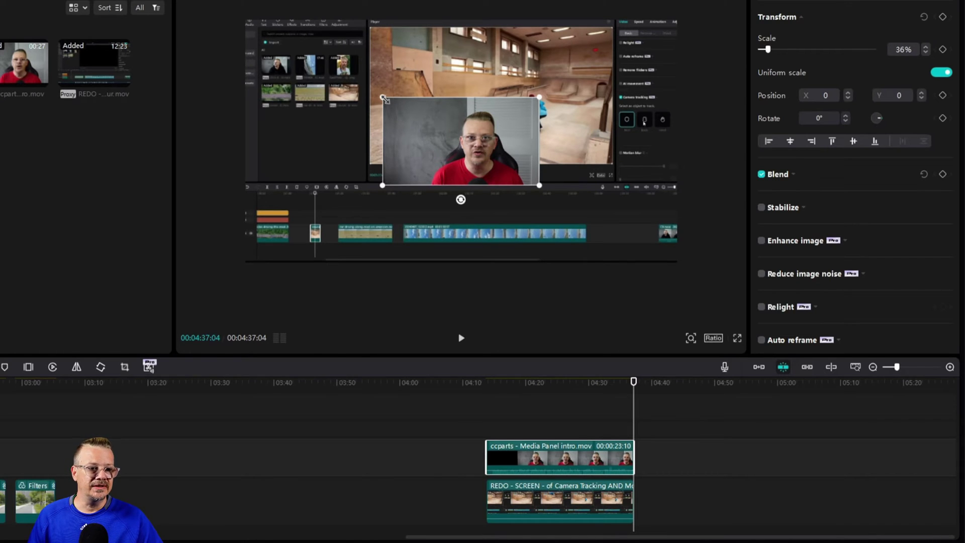
pyautogui.moveTo(384, 99); pyautogui.dragTo(246, 21)
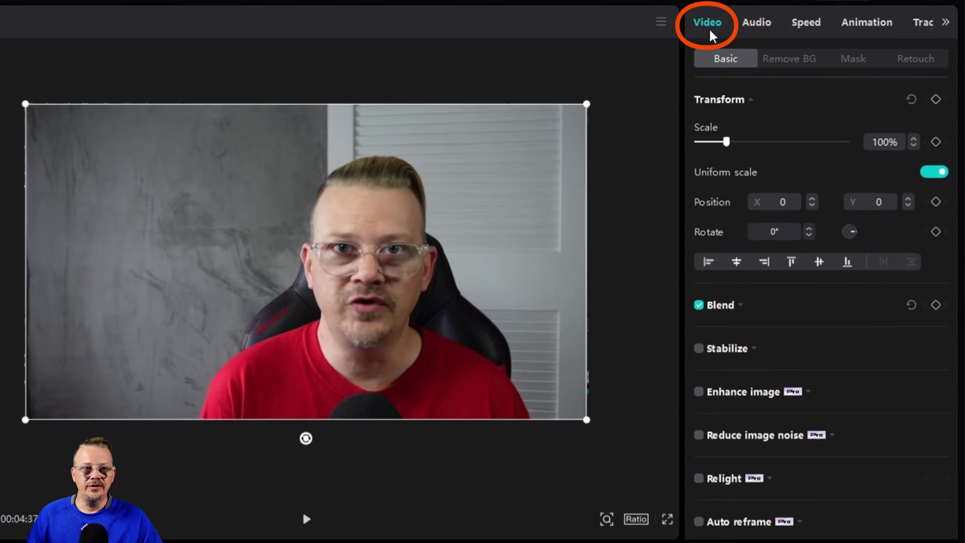
# Remove the webcam clip's background using Auto removal
pyautogui.click(794, 59)
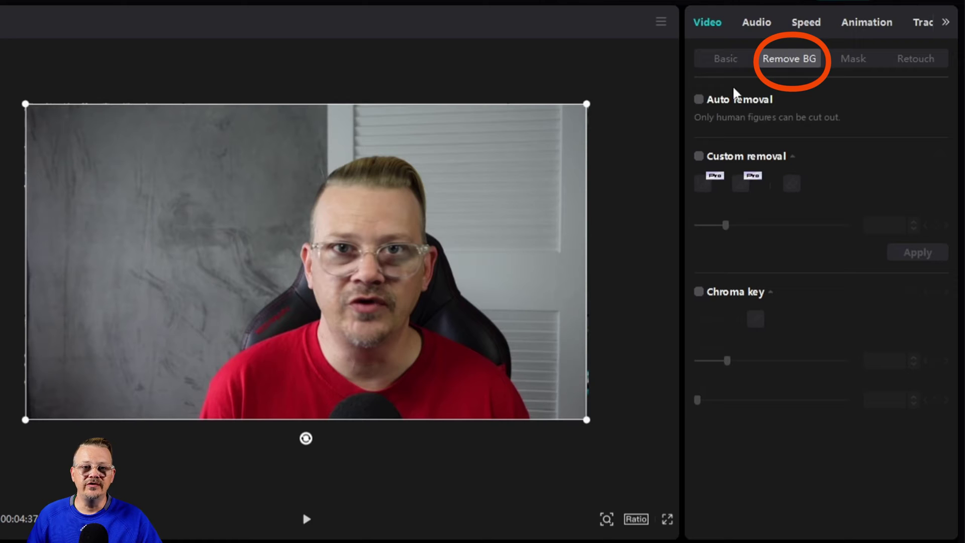
pyautogui.click(699, 100)
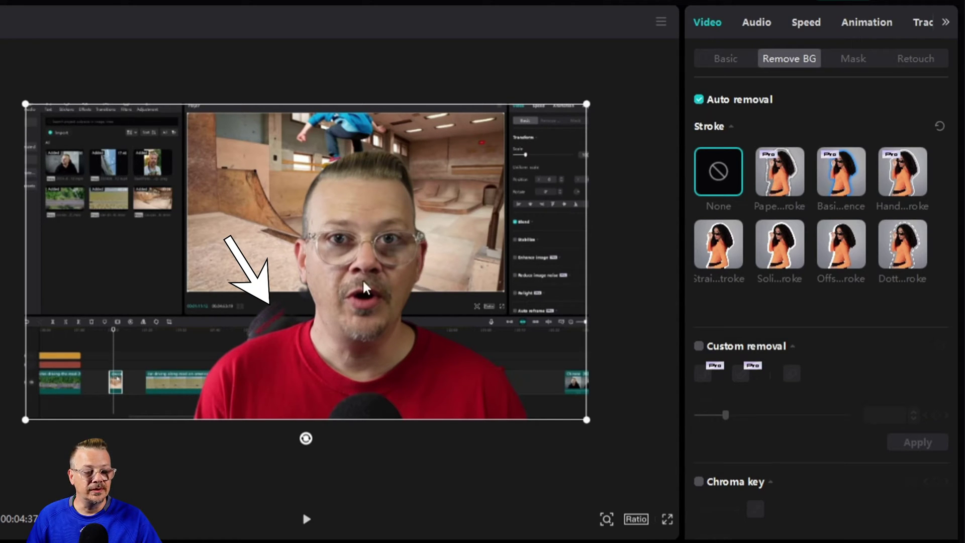
# Switch to Custom removal and paint over the man with the Smart brush at size 20
pyautogui.click(699, 347)
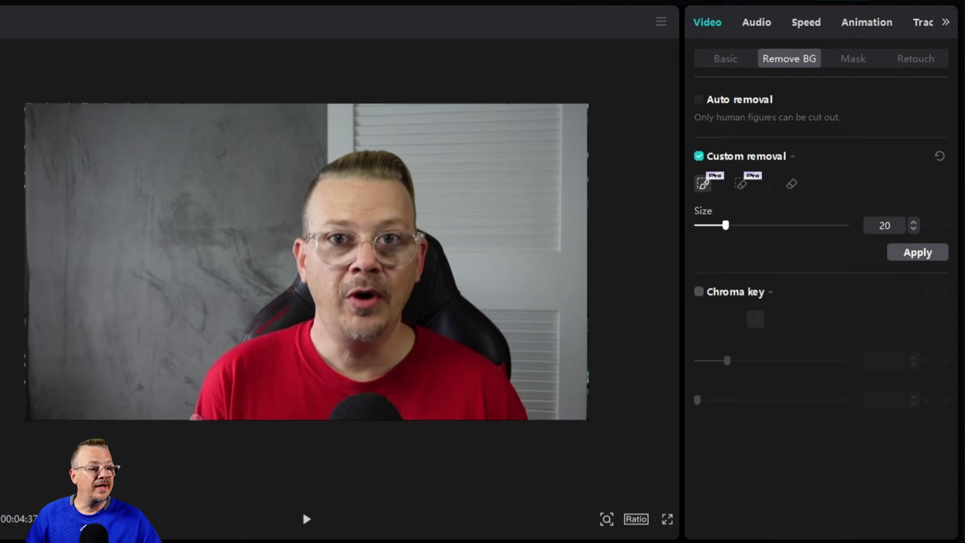
pyautogui.moveTo(195, 417)
pyautogui.mouseDown()
pyautogui.moveTo(234, 355)
pyautogui.moveTo(316, 323)
pyautogui.moveTo(322, 302)
pyautogui.moveTo(313, 279)
pyautogui.moveTo(301, 275)
pyautogui.moveTo(297, 245)
pyautogui.moveTo(316, 188)
pyautogui.moveTo(337, 167)
pyautogui.moveTo(393, 151)
pyautogui.moveTo(414, 174)
pyautogui.moveTo(407, 214)
pyautogui.moveTo(421, 242)
pyautogui.moveTo(402, 331)
pyautogui.moveTo(471, 357)
pyautogui.moveTo(525, 417)
pyautogui.mouseUp()
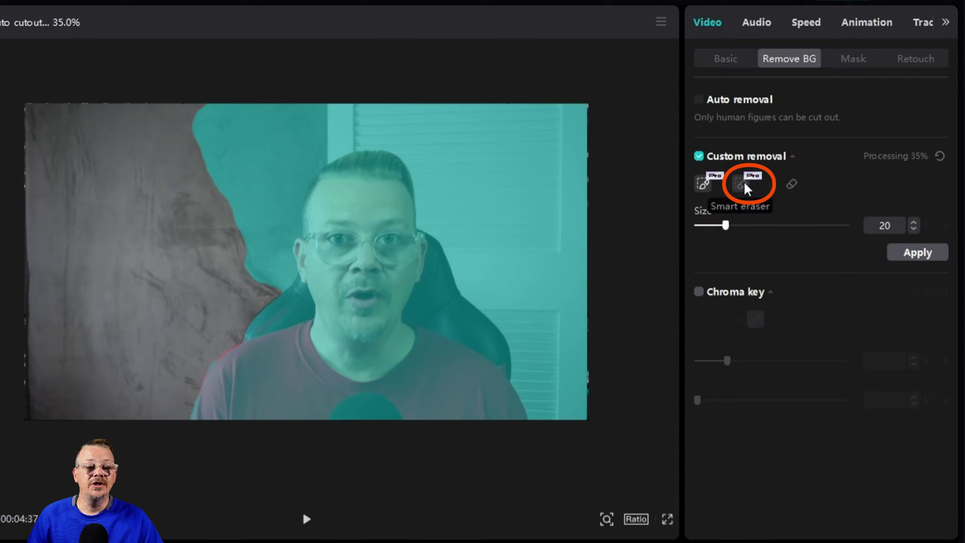
# Use the Smart eraser to deselect the wall, chair and door around the man, including the stray patches along the frame edges
pyautogui.click(746, 185)
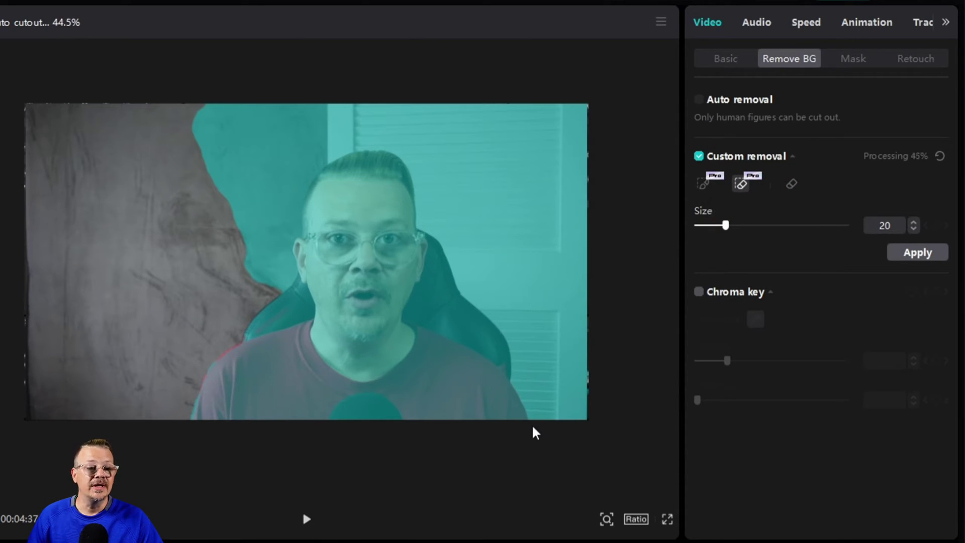
pyautogui.moveTo(533, 417)
pyautogui.mouseDown()
pyautogui.moveTo(499, 352)
pyautogui.moveTo(418, 305)
pyautogui.moveTo(435, 258)
pyautogui.moveTo(436, 210)
pyautogui.moveTo(424, 175)
pyautogui.moveTo(383, 134)
pyautogui.moveTo(285, 180)
pyautogui.moveTo(264, 238)
pyautogui.moveTo(273, 276)
pyautogui.moveTo(305, 307)
pyautogui.moveTo(223, 341)
pyautogui.mouseUp()
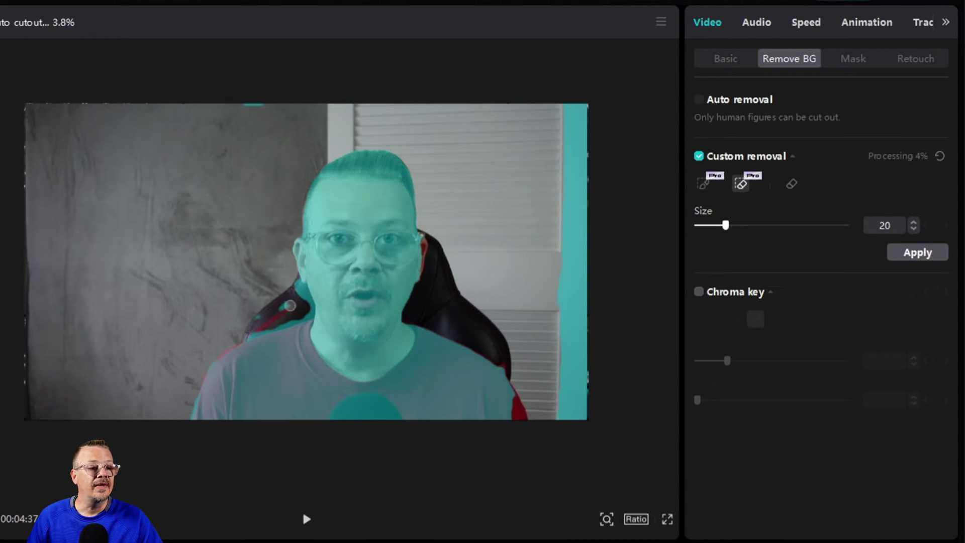
pyautogui.moveTo(298, 288)
pyautogui.mouseDown()
pyautogui.moveTo(297, 318)
pyautogui.moveTo(243, 328)
pyautogui.moveTo(261, 311)
pyautogui.mouseUp()
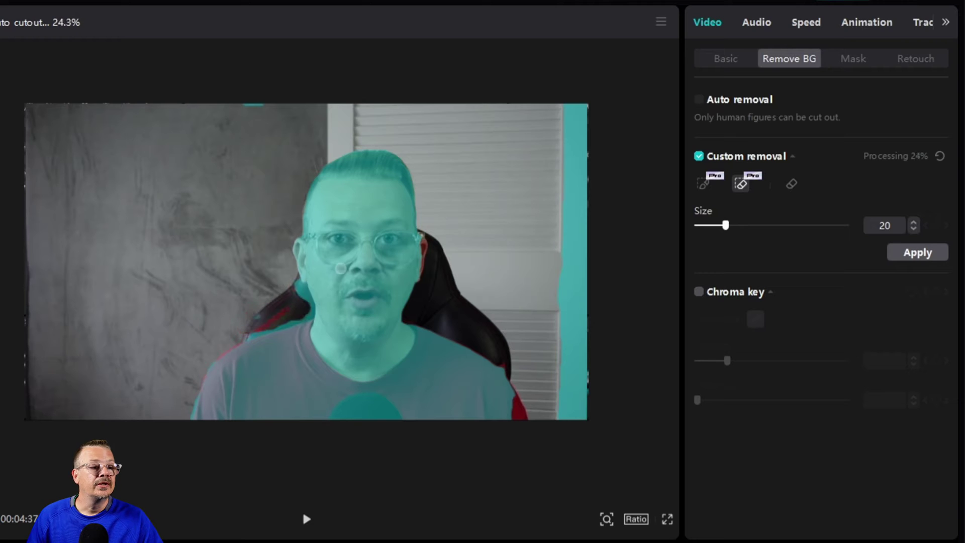
pyautogui.moveTo(571, 405); pyautogui.dragTo(576, 154)
pyautogui.moveTo(211, 105)
pyautogui.mouseDown()
pyautogui.moveTo(287, 105)
pyautogui.moveTo(236, 106)
pyautogui.mouseUp()
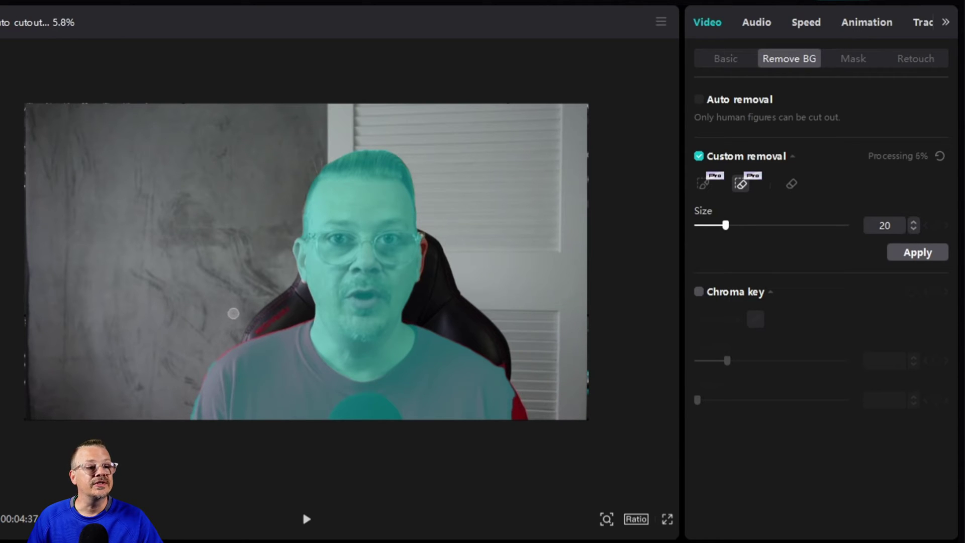
# Add the missed areas at the man's ear and the lower end of his sleeve to the selection with the Smart brush
pyautogui.click(701, 185)
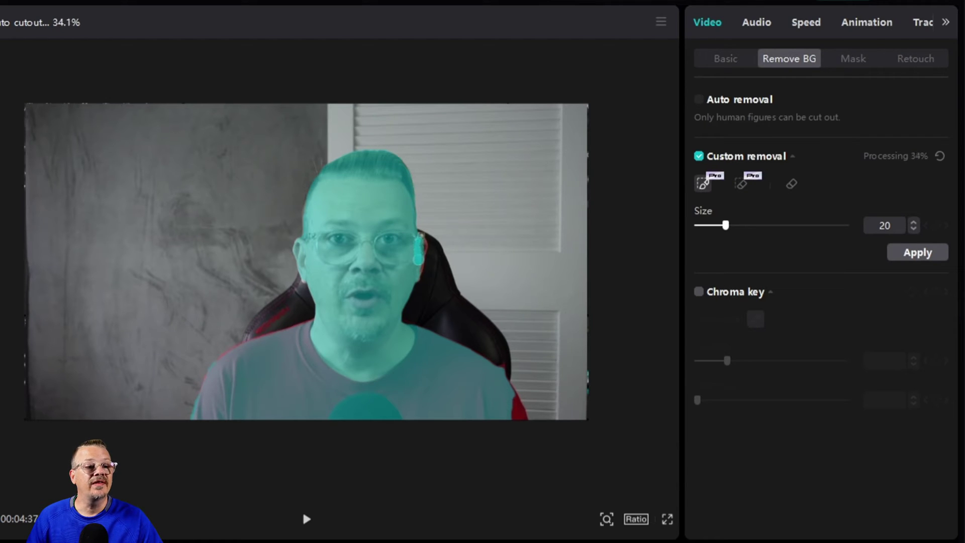
pyautogui.moveTo(418, 265); pyautogui.dragTo(419, 249)
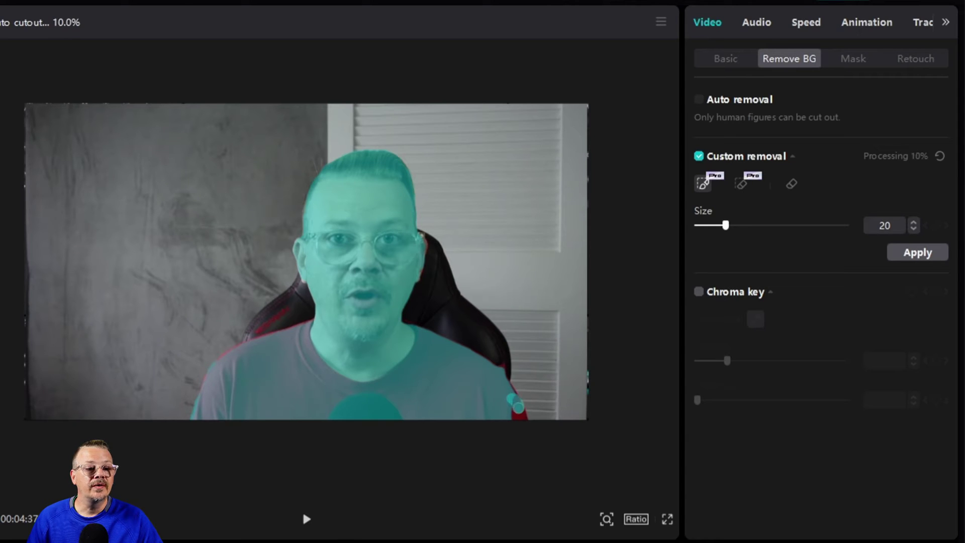
pyautogui.moveTo(518, 407); pyautogui.dragTo(512, 409)
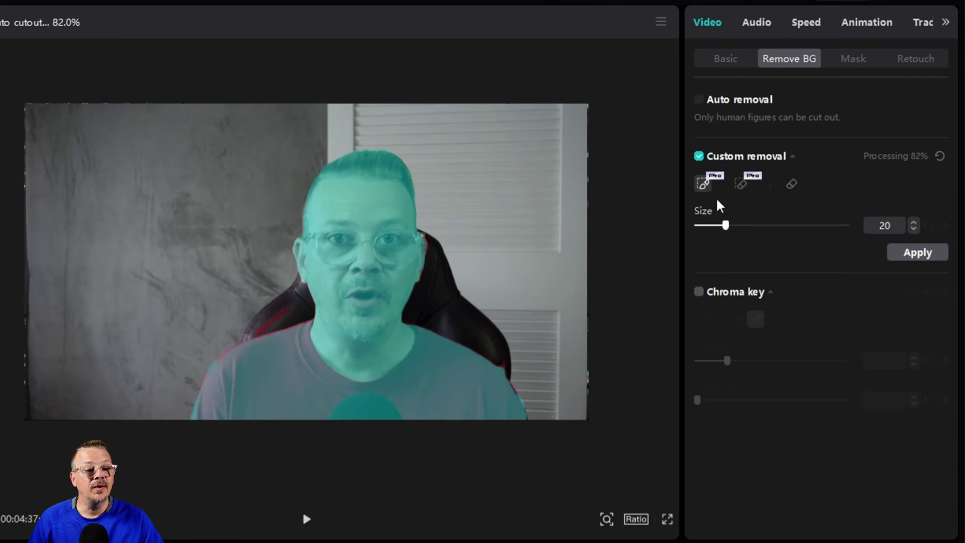
# Erase the excess selection beside the sleeve with the Smart eraser and apply the custom removal
pyautogui.click(741, 184)
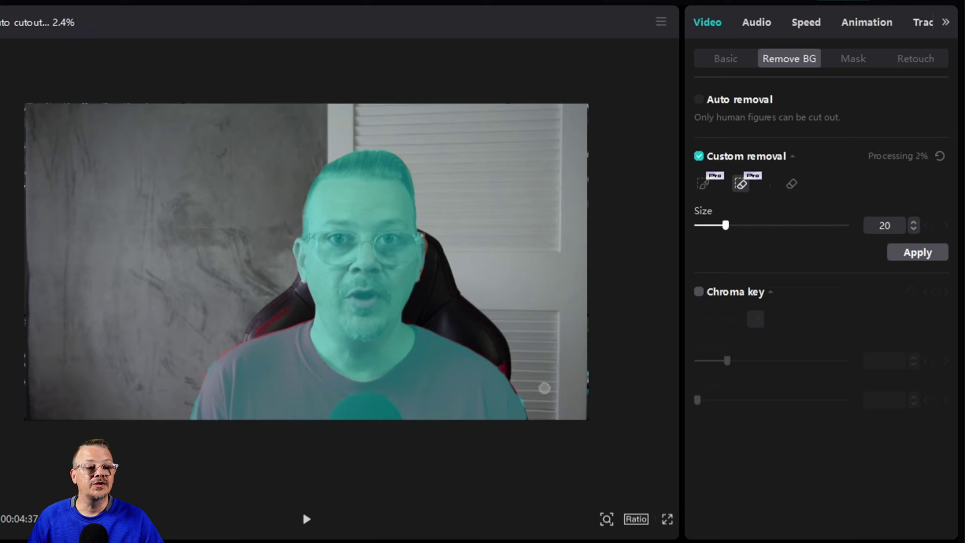
pyautogui.click(524, 395)
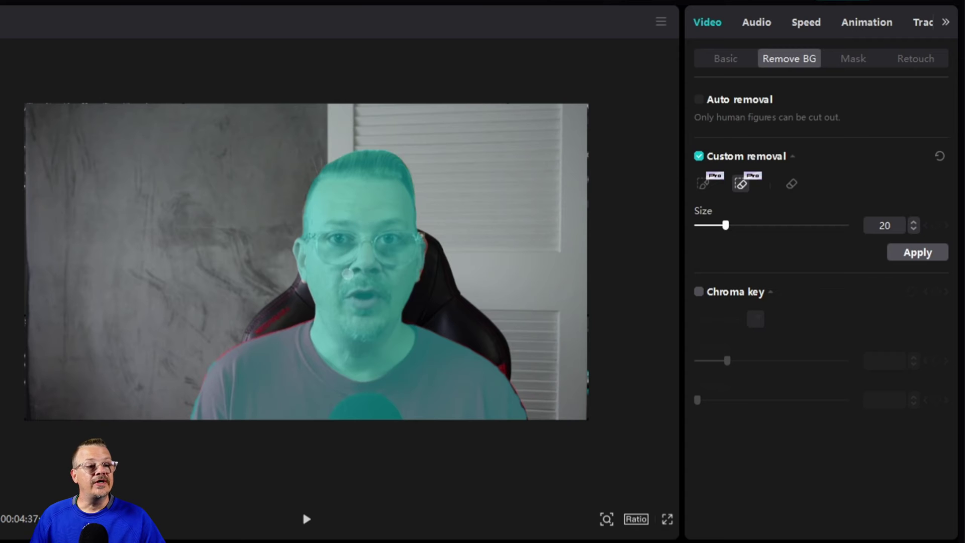
pyautogui.click(930, 256)
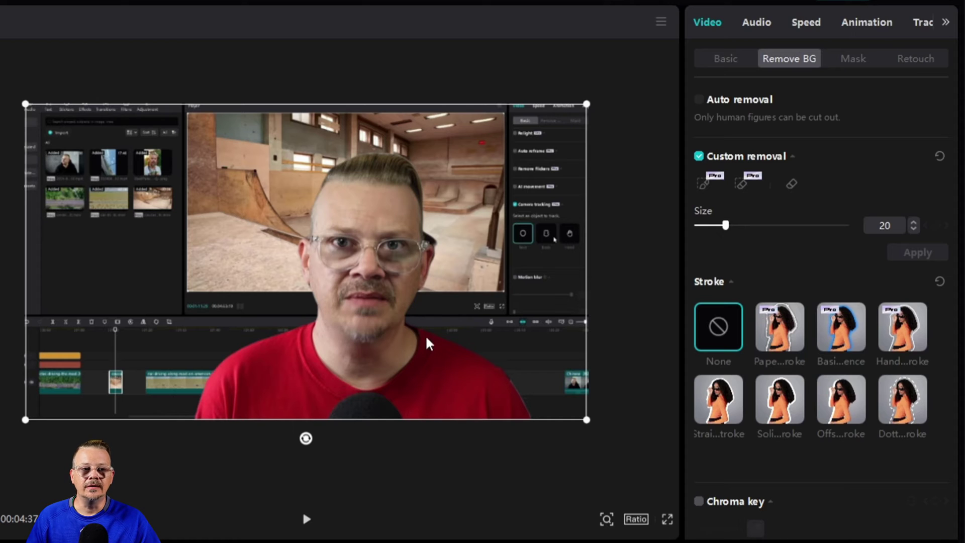
# Erase the leftover chair piece beside the ear with the Smart eraser at size 9, apply it, and turn Custom removal off
pyautogui.click(744, 187)
pyautogui.moveTo(725, 226); pyautogui.dragTo(710, 226)
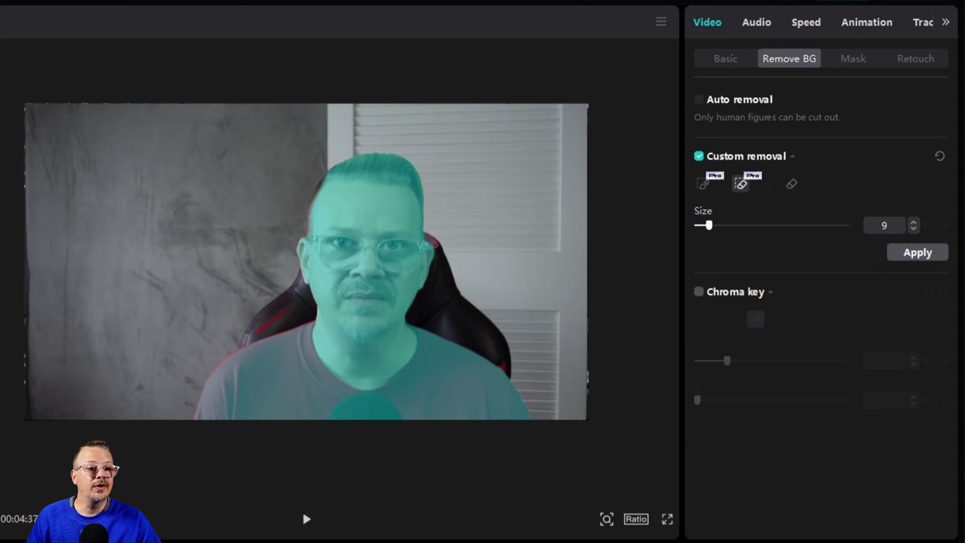
pyautogui.click(430, 241)
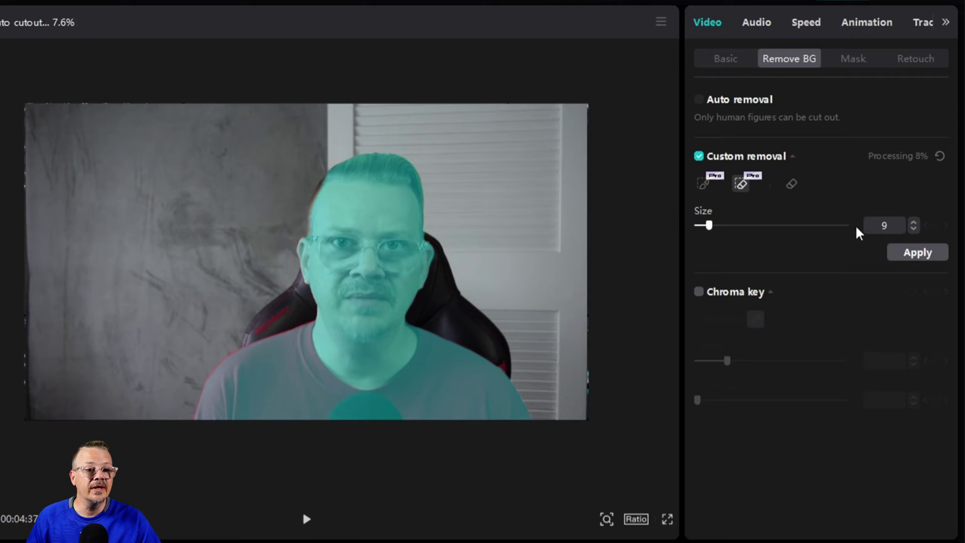
pyautogui.click(918, 255)
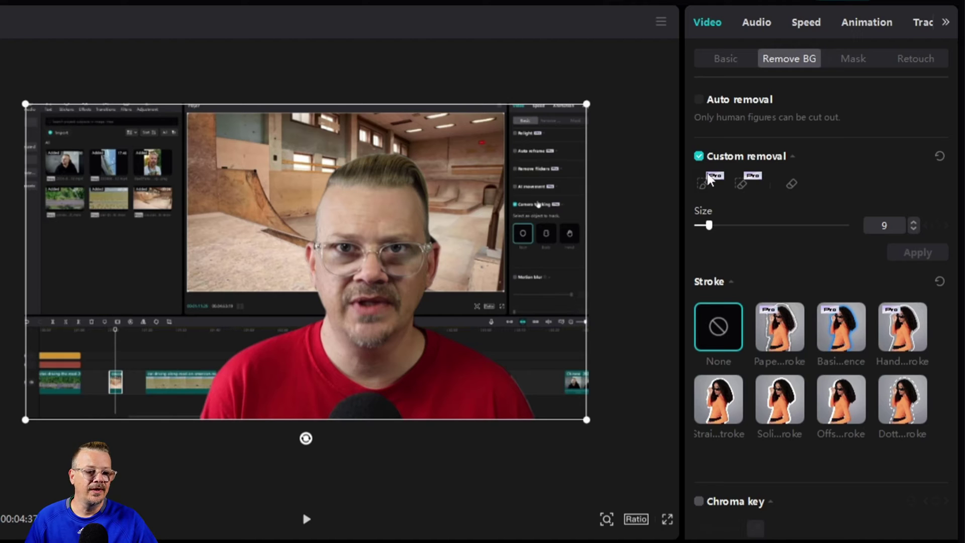
pyautogui.click(699, 156)
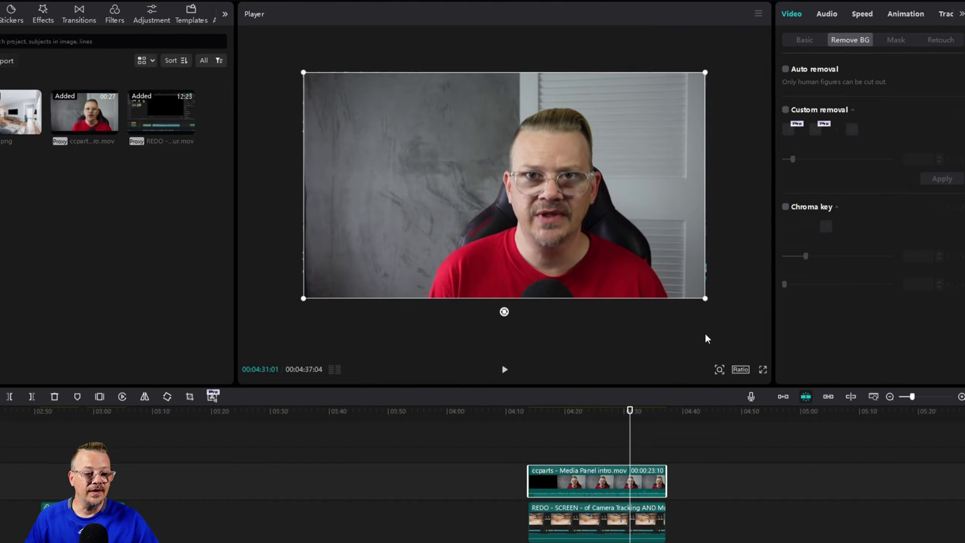
# Enable the mask on the webcam clip
pyautogui.click(905, 43)
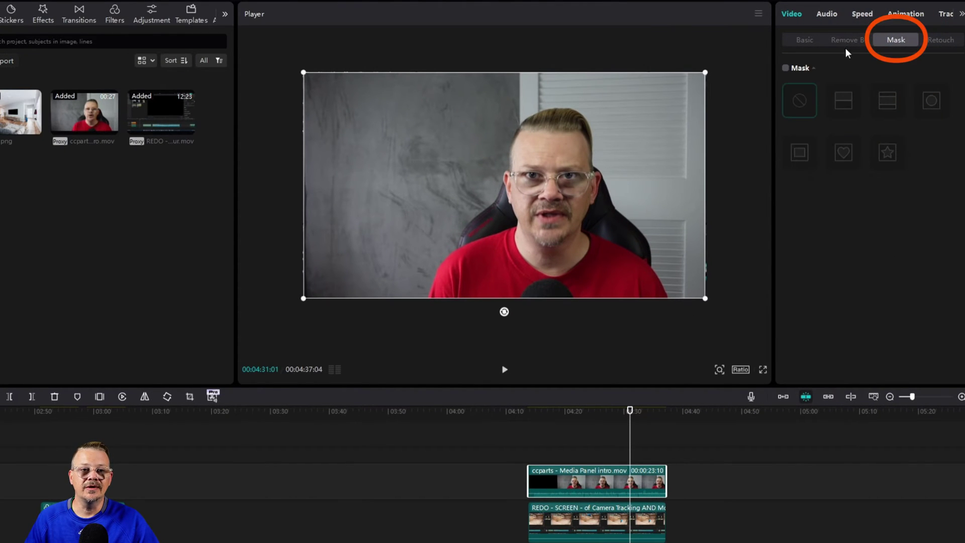
pyautogui.click(786, 68)
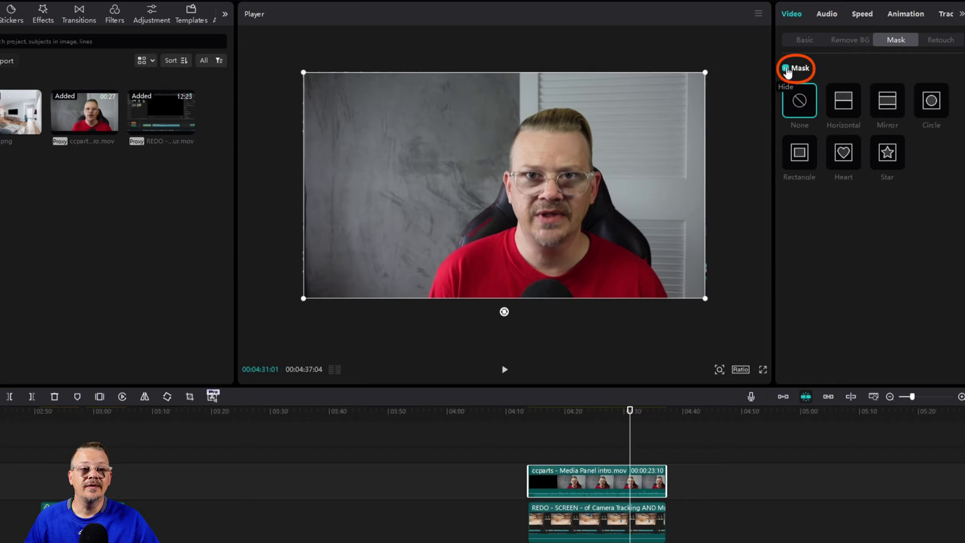
# Try the Horizontal, Mirror, Circle, Rectangle, Heart and Star mask shapes on the webcam clip
pyautogui.click(847, 101)
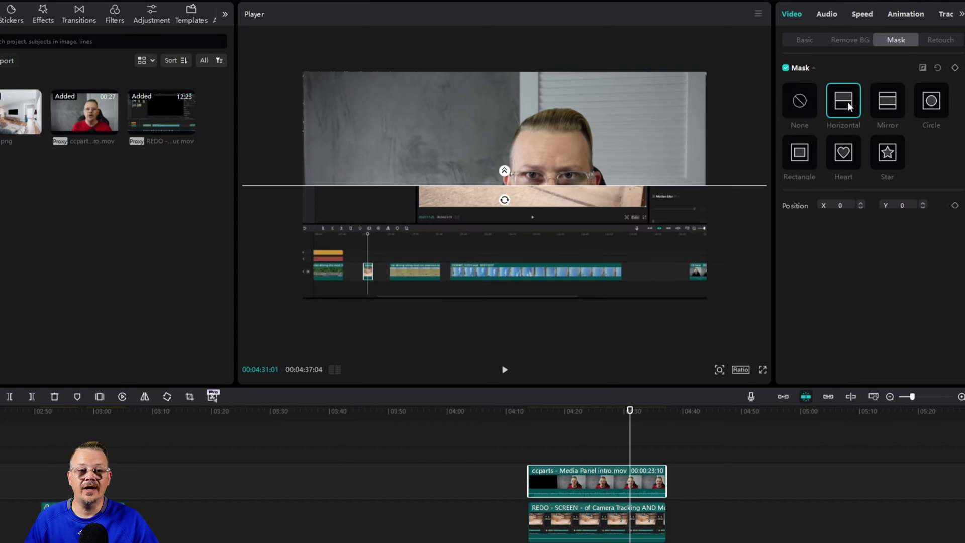
pyautogui.click(892, 105)
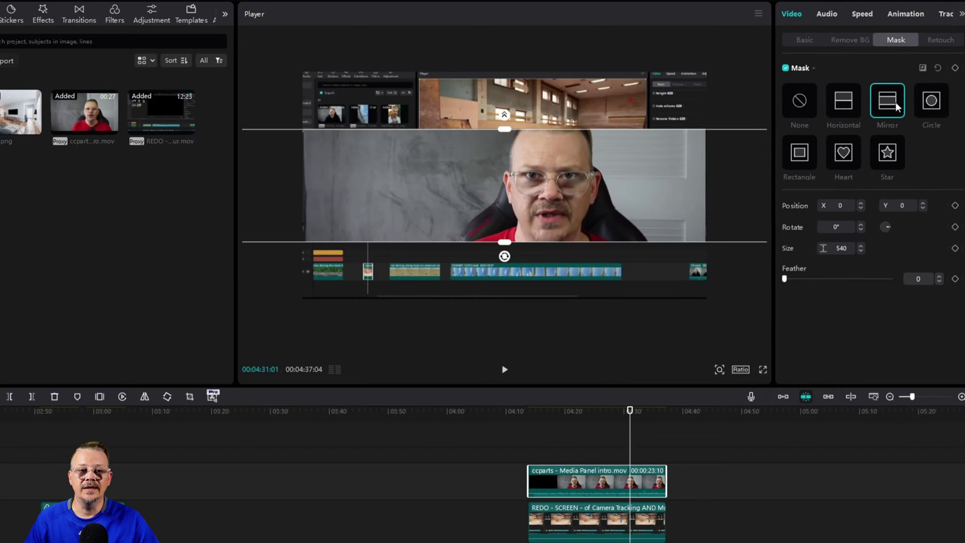
pyautogui.click(931, 101)
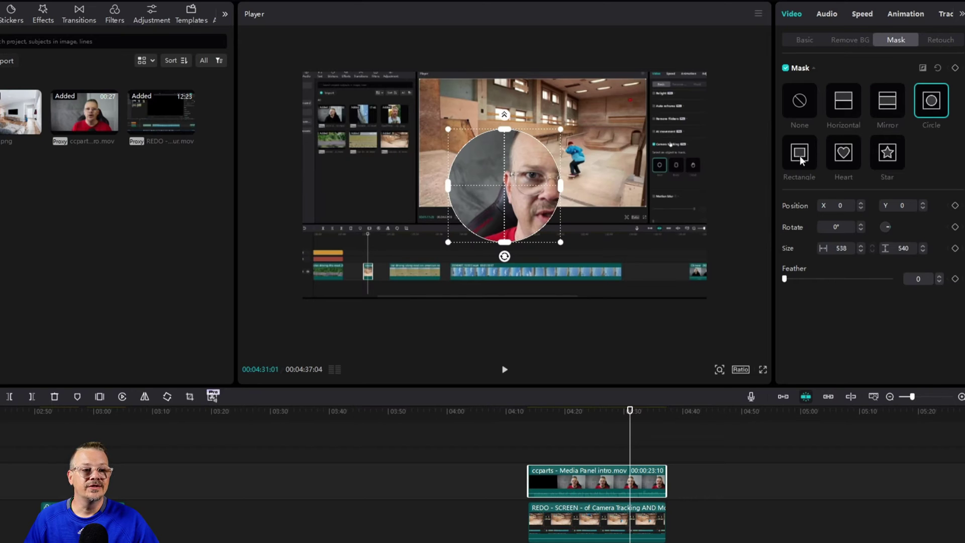
pyautogui.click(800, 155)
pyautogui.click(846, 154)
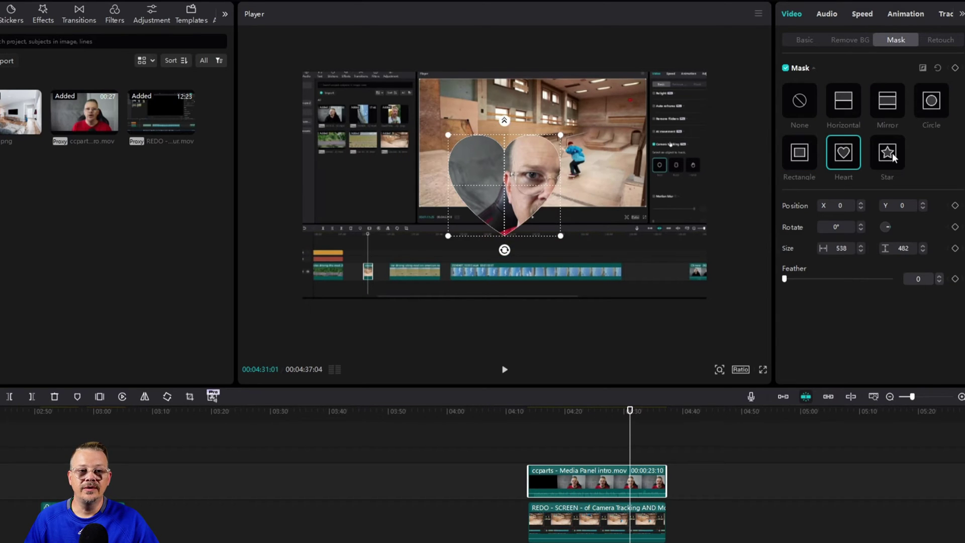
pyautogui.click(893, 152)
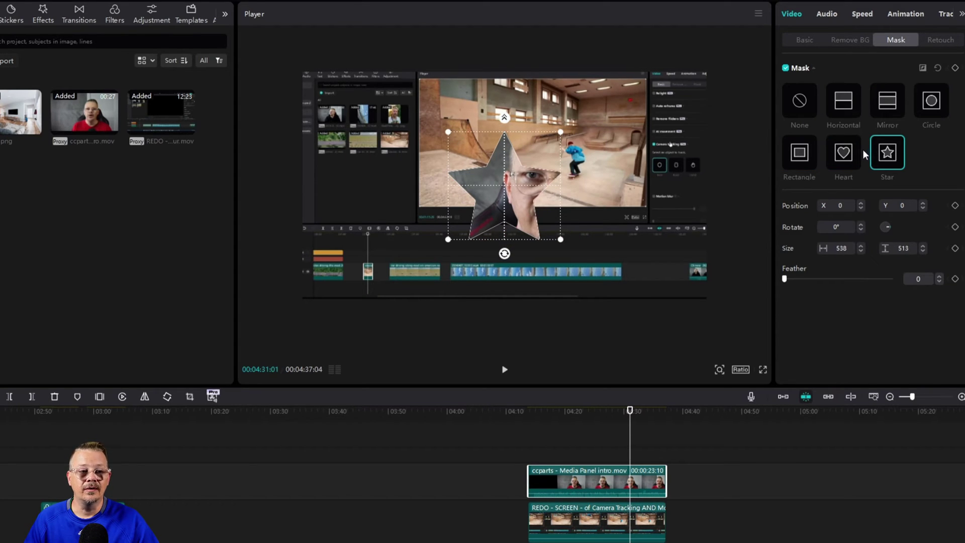
# Apply a Circle mask around the man's head and shoulders, about 955 by 970 in size, positioned at about X 210, Y 38
pyautogui.click(933, 103)
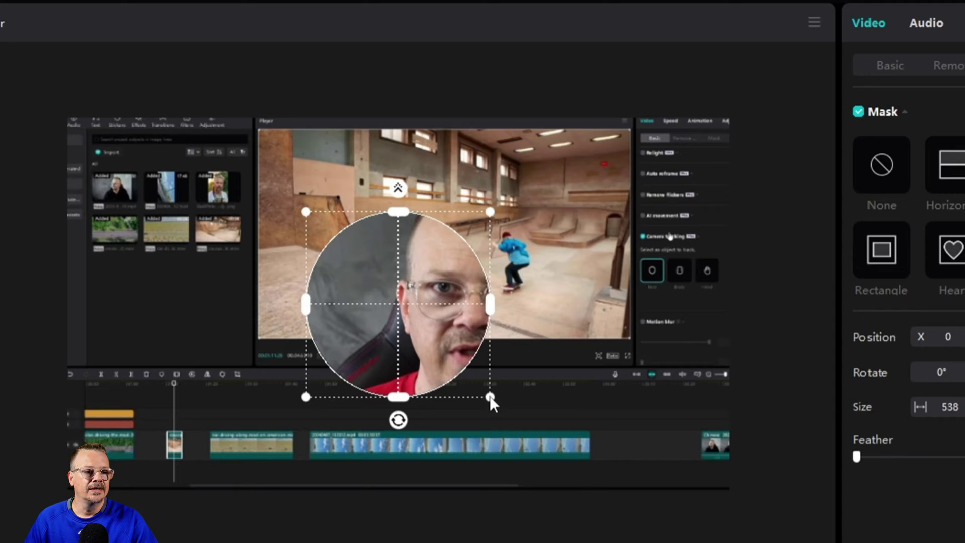
pyautogui.moveTo(491, 397); pyautogui.dragTo(523, 425)
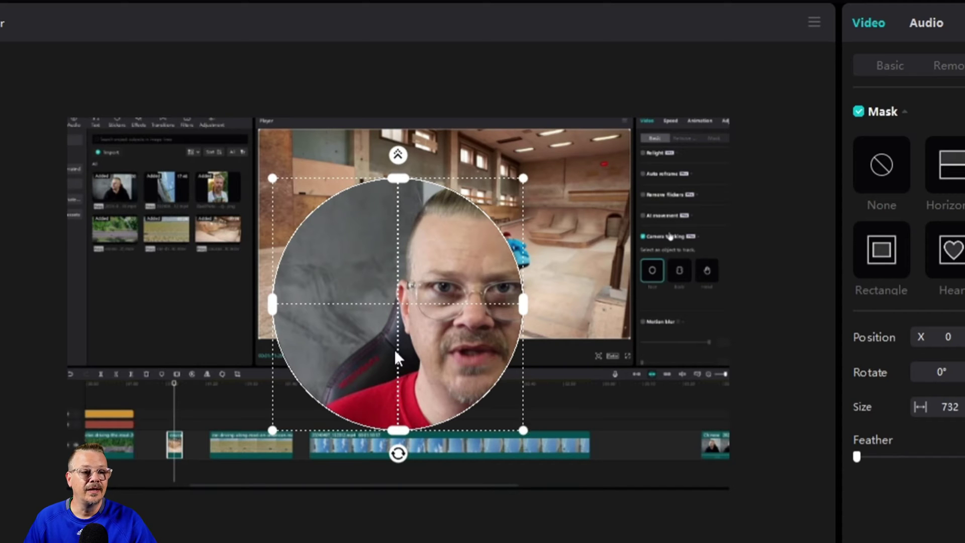
pyautogui.moveTo(394, 352); pyautogui.dragTo(472, 328)
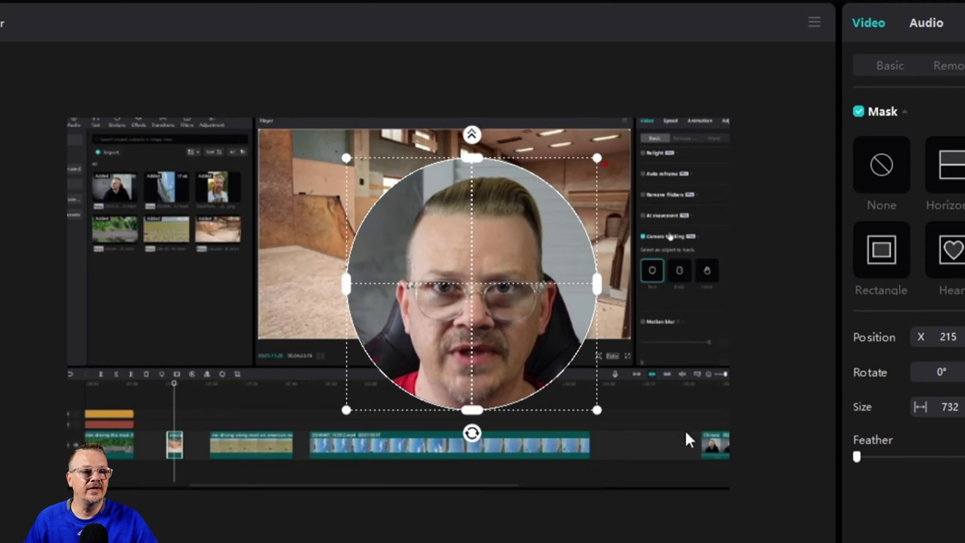
pyautogui.moveTo(594, 409); pyautogui.dragTo(658, 508)
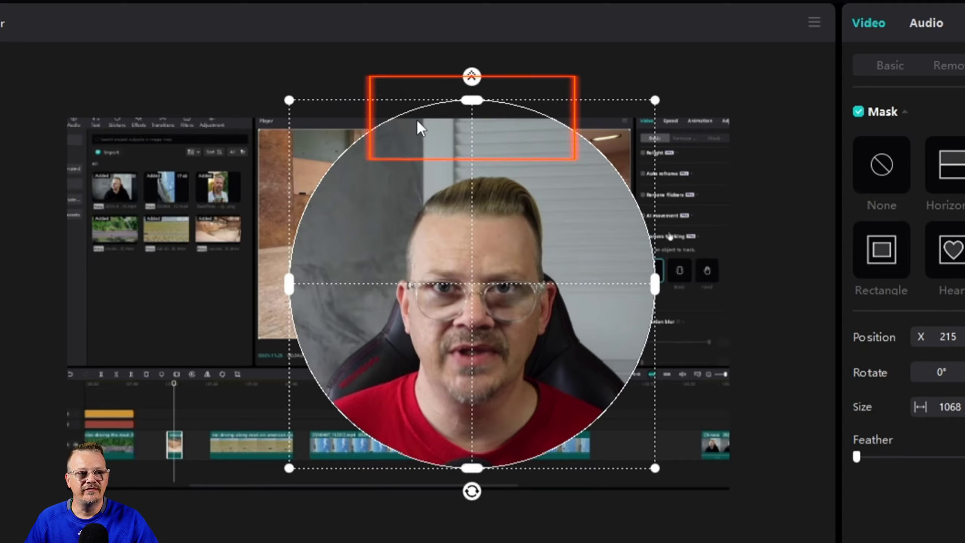
pyautogui.moveTo(656, 466); pyautogui.dragTo(639, 450)
pyautogui.moveTo(527, 330)
pyautogui.mouseDown()
pyautogui.moveTo(464, 331)
pyautogui.moveTo(732, 333)
pyautogui.moveTo(526, 334)
pyautogui.moveTo(532, 361)
pyautogui.moveTo(531, 341)
pyautogui.mouseUp()
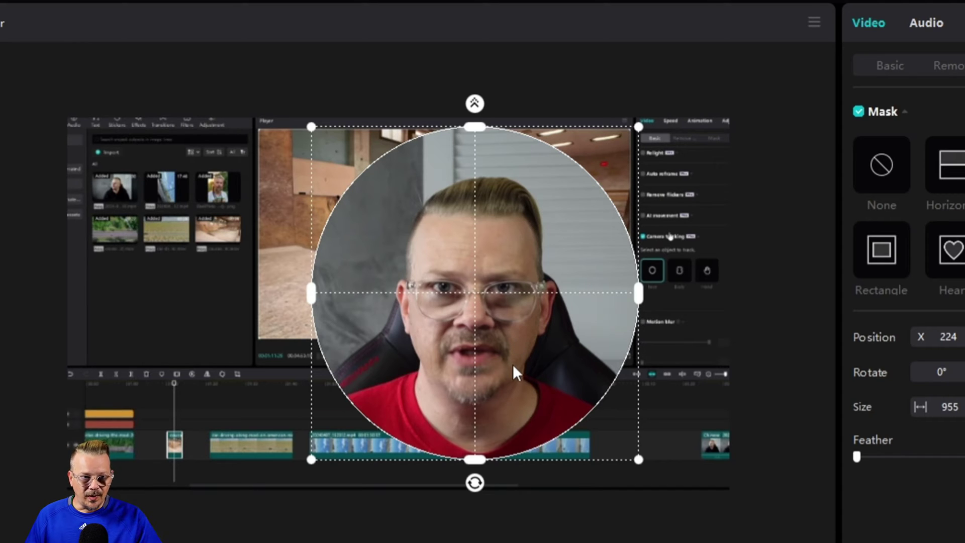
pyautogui.moveTo(513, 364)
pyautogui.mouseDown()
pyautogui.moveTo(477, 367)
pyautogui.moveTo(508, 364)
pyautogui.mouseUp()
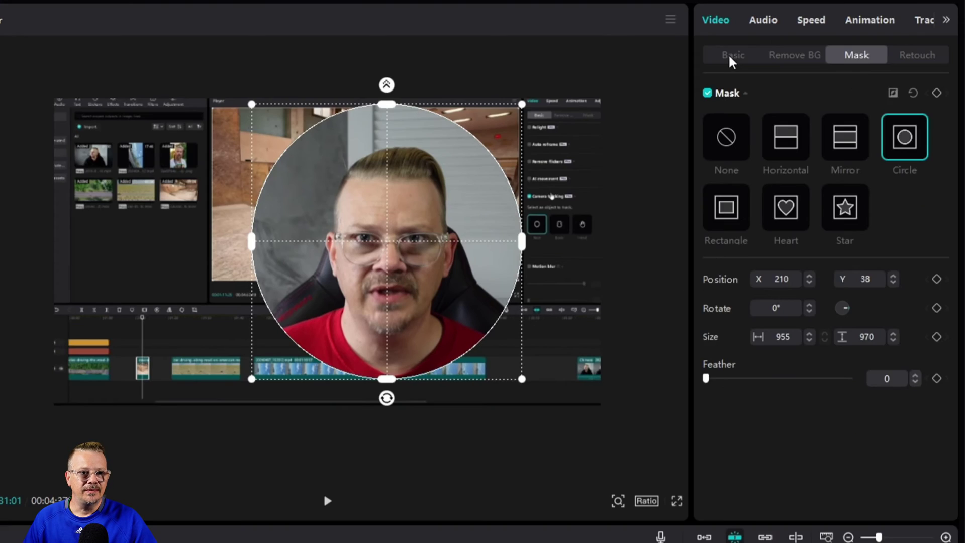
# Scale the circular webcam clip down to 26% and place it over the lower-right corner of the recording at X 1461, Y -758
pyautogui.click(731, 56)
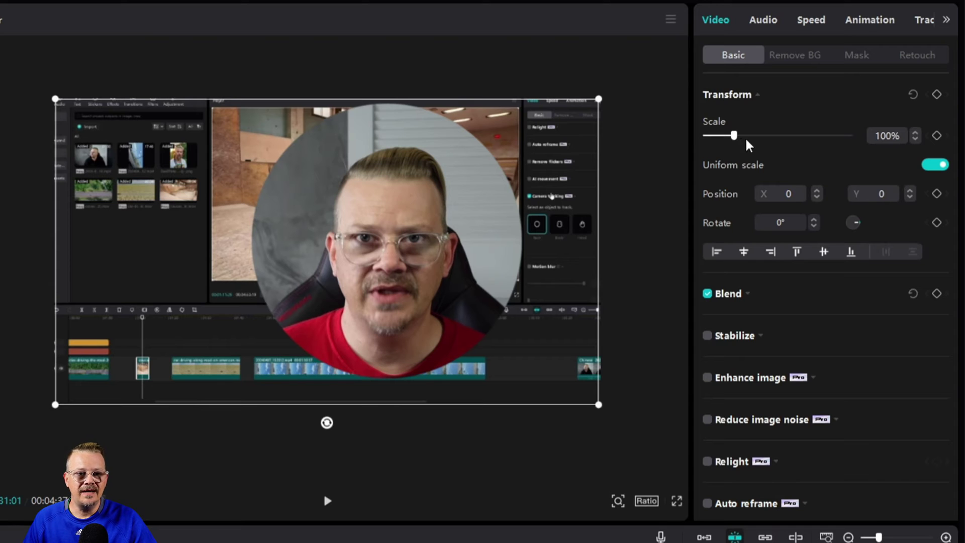
pyautogui.moveTo(734, 135); pyautogui.dragTo(726, 136)
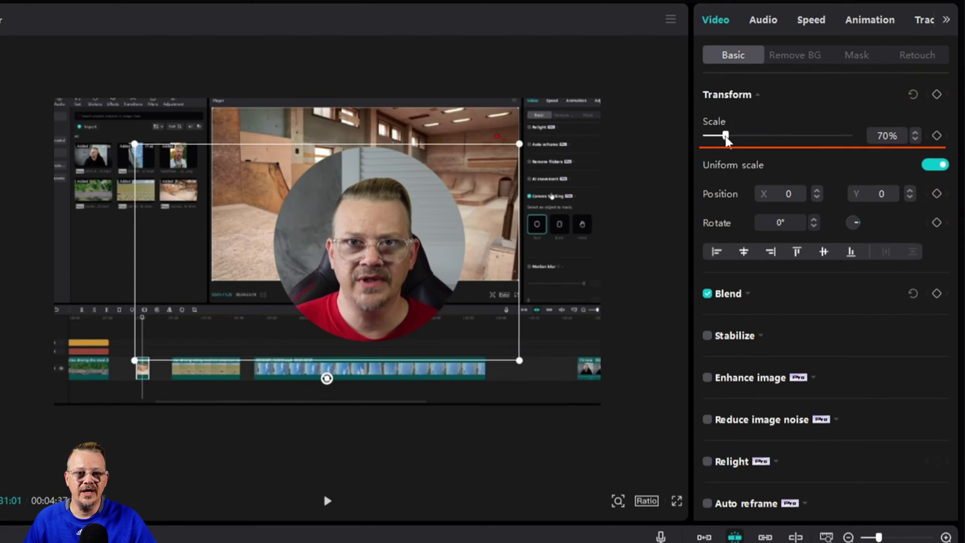
pyautogui.moveTo(143, 148); pyautogui.dragTo(474, 338)
pyautogui.moveTo(419, 299); pyautogui.dragTo(454, 318)
pyautogui.moveTo(519, 342); pyautogui.dragTo(541, 346)
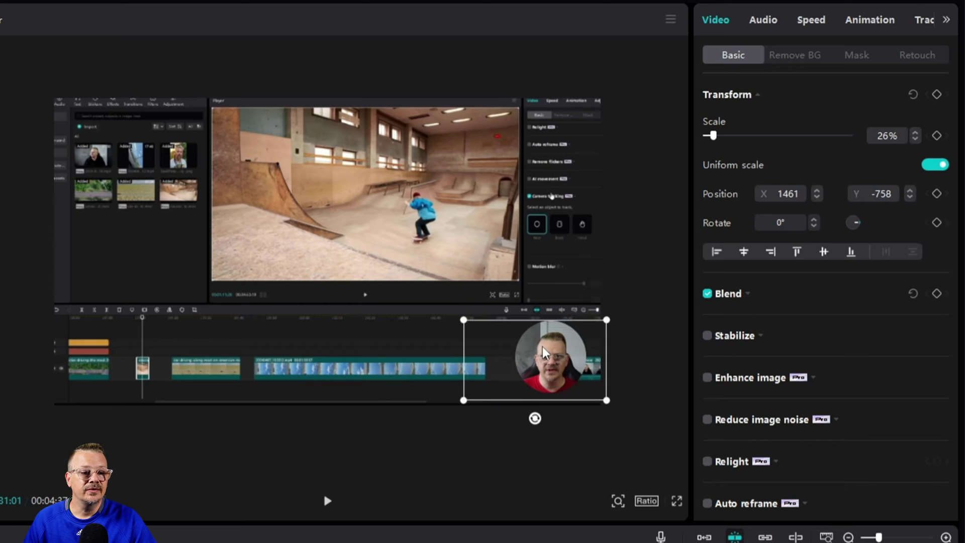
pyautogui.click(646, 275)
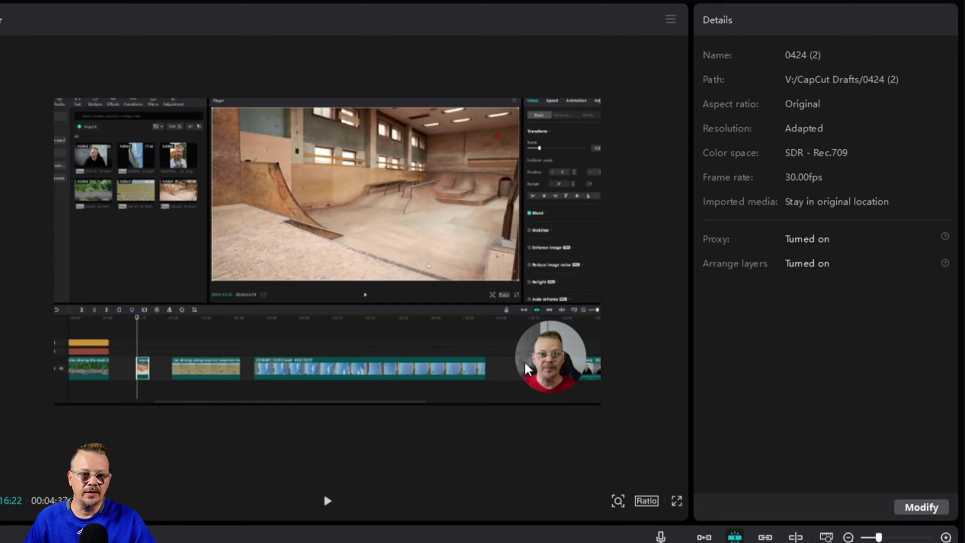
pyautogui.click(573, 370)
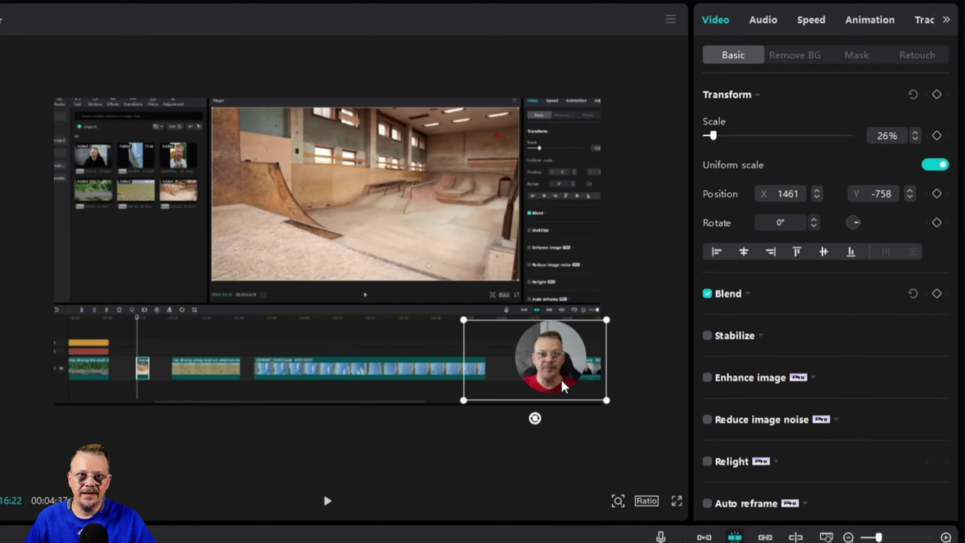
pyautogui.scroll(-5, 759, 146)
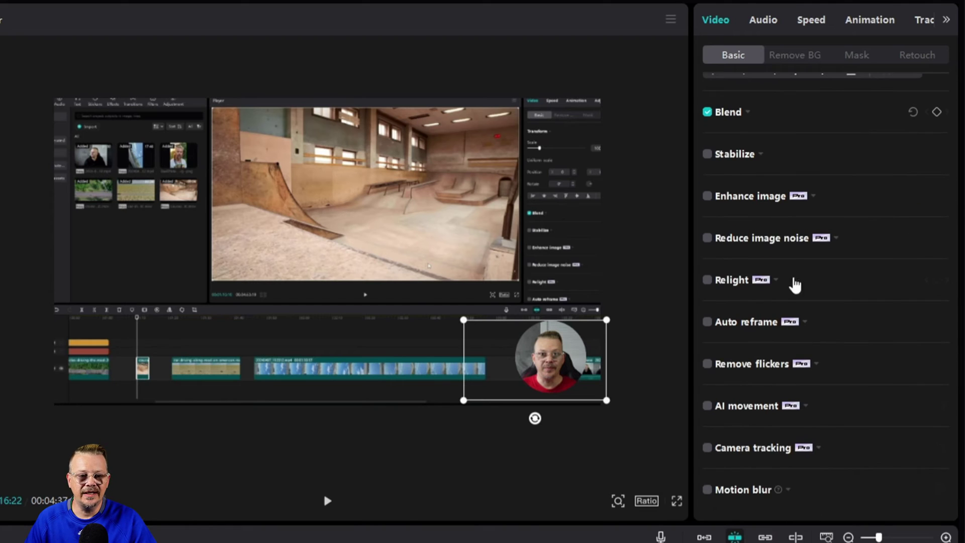
pyautogui.scroll(4, 800, 268)
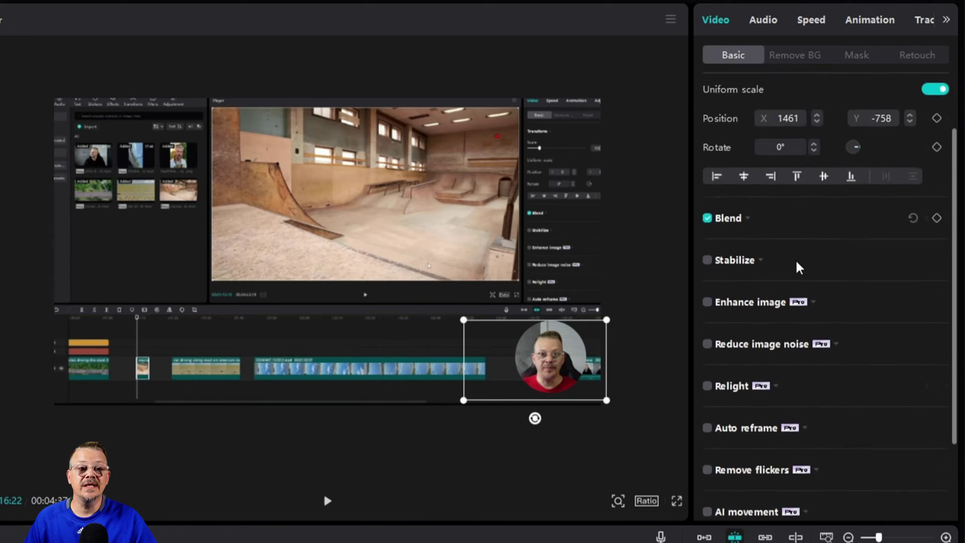
pyautogui.scroll(-1, 799, 268)
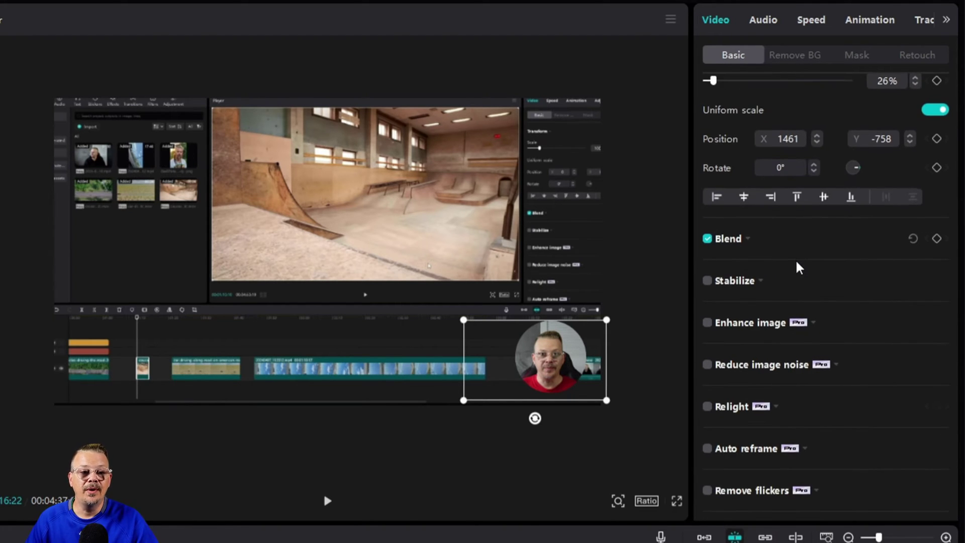
pyautogui.scroll(-3, 799, 268)
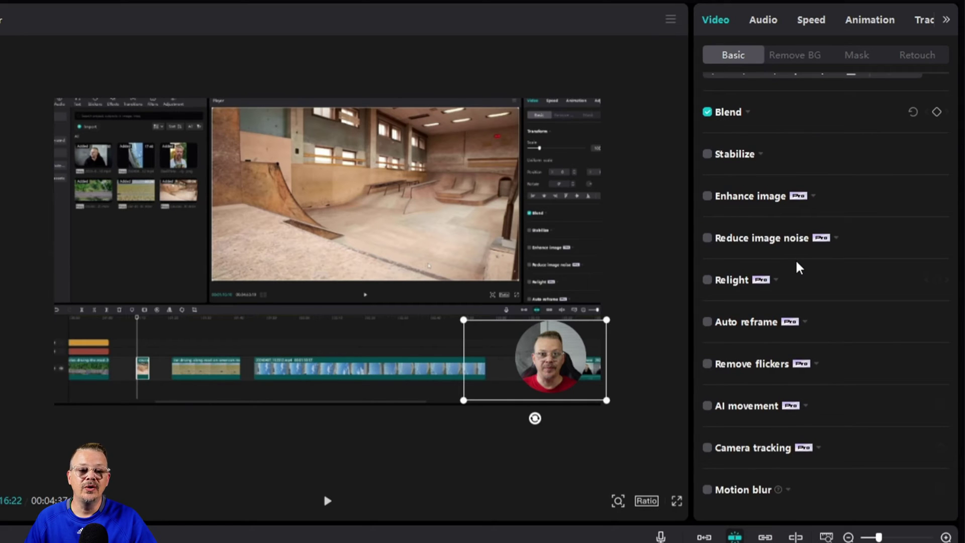
pyautogui.scroll(3, 799, 268)
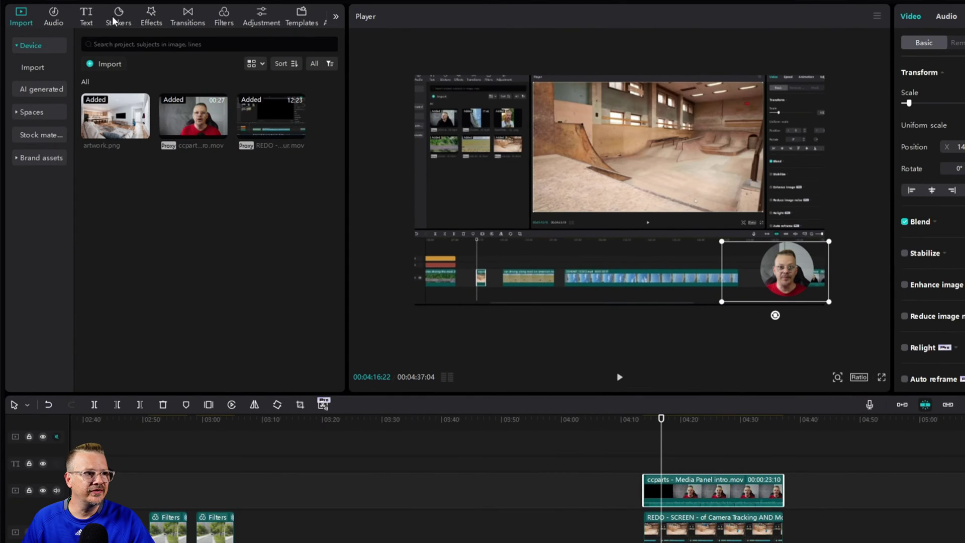
# Search the stickers for "circle" and add the solid yellow circle sticker to the timeline
pyautogui.click(116, 19)
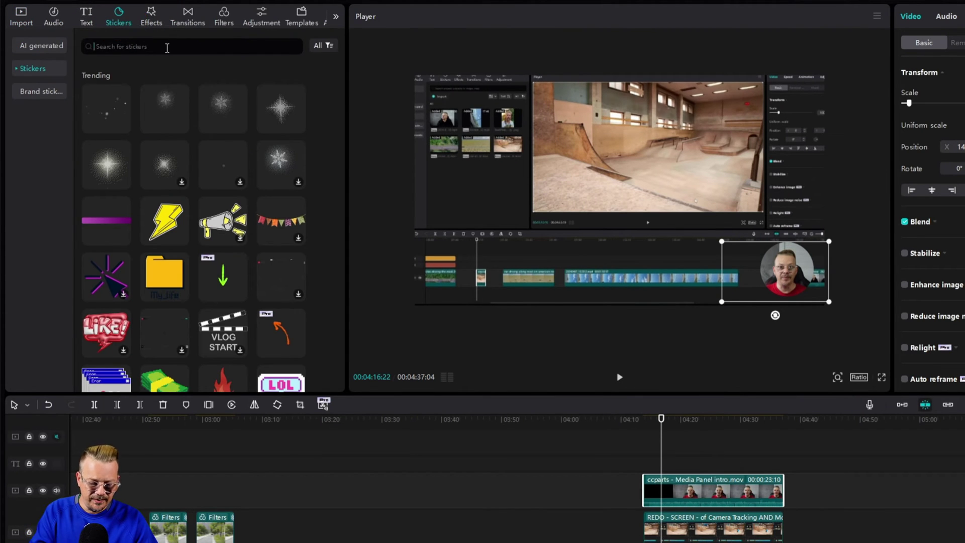
pyautogui.click(167, 46)
pyautogui.write('circle')
pyautogui.press('Return')
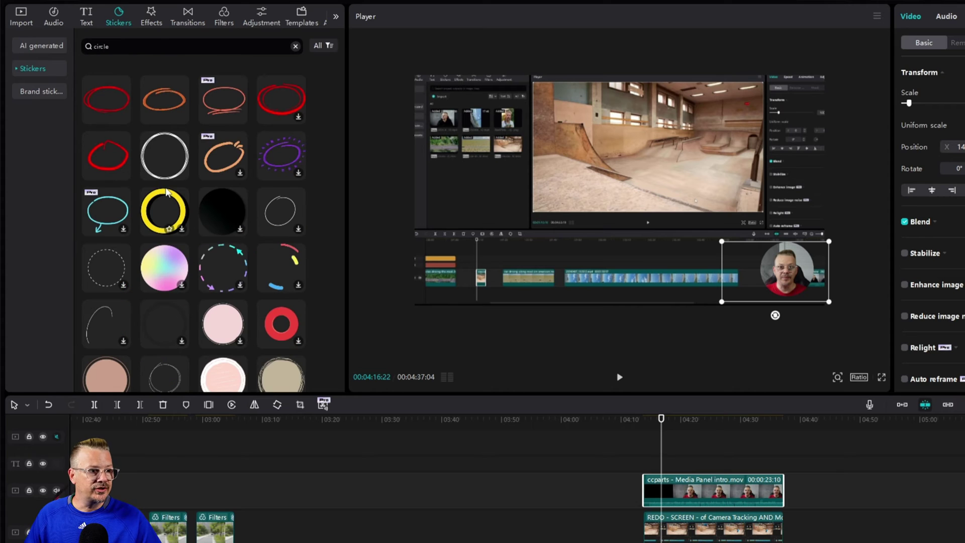
pyautogui.scroll(-2, 167, 190)
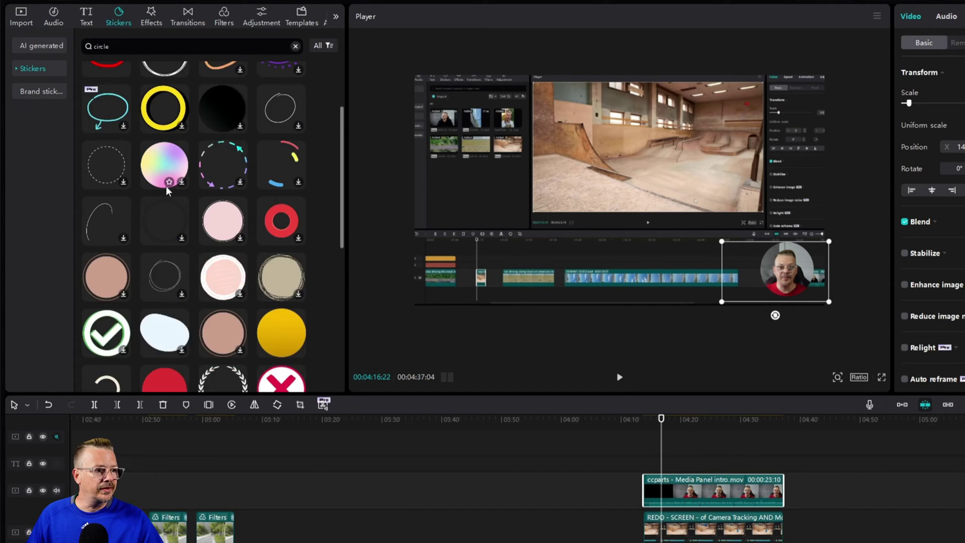
pyautogui.scroll(-2, 168, 190)
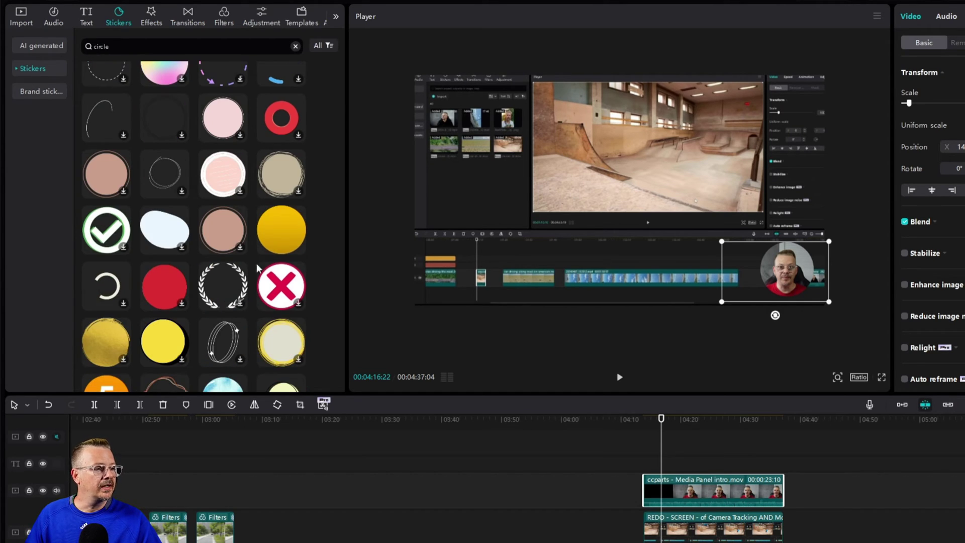
pyautogui.click(276, 234)
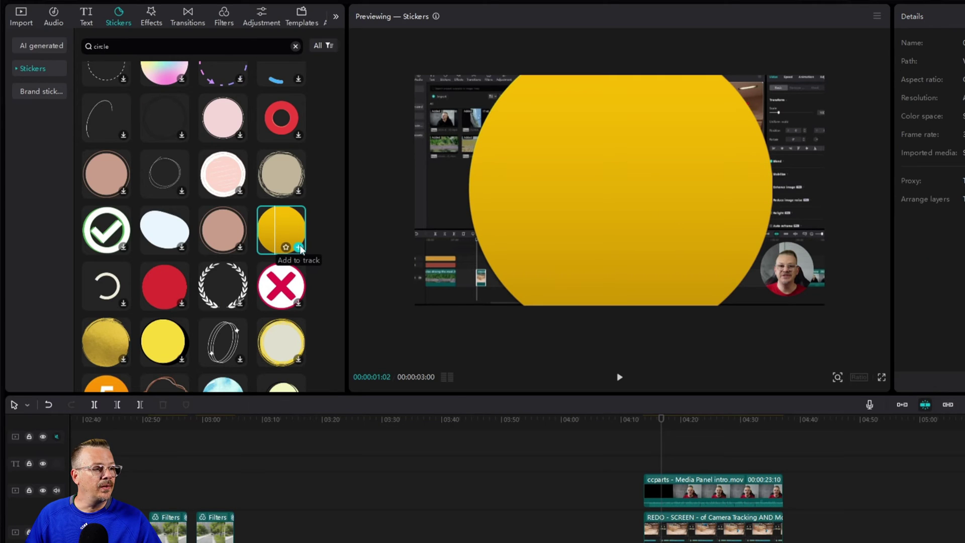
pyautogui.click(300, 248)
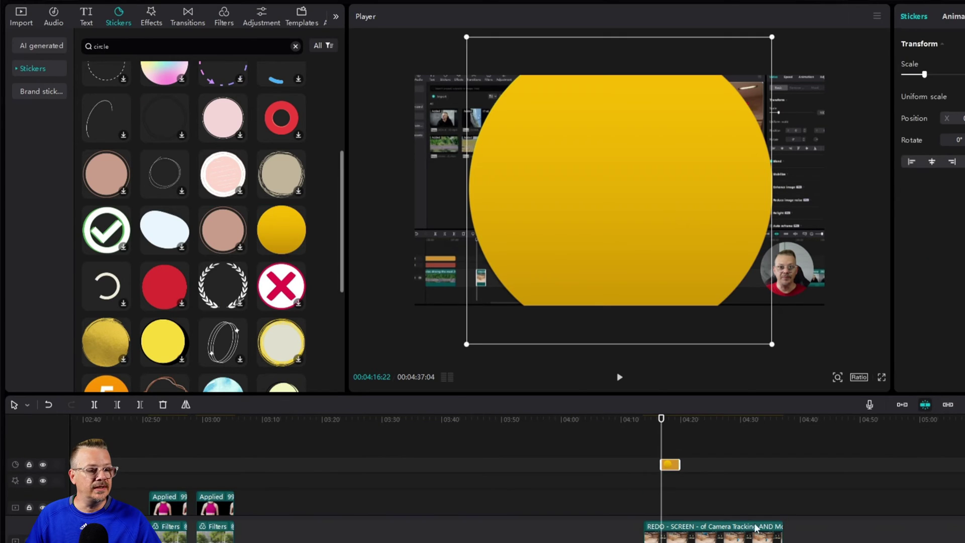
# Make the yellow circle sticker span the webcam clip's full duration, then shrink it and place it over the presenter's circular frame
pyautogui.moveTo(674, 467); pyautogui.dragTo(655, 470)
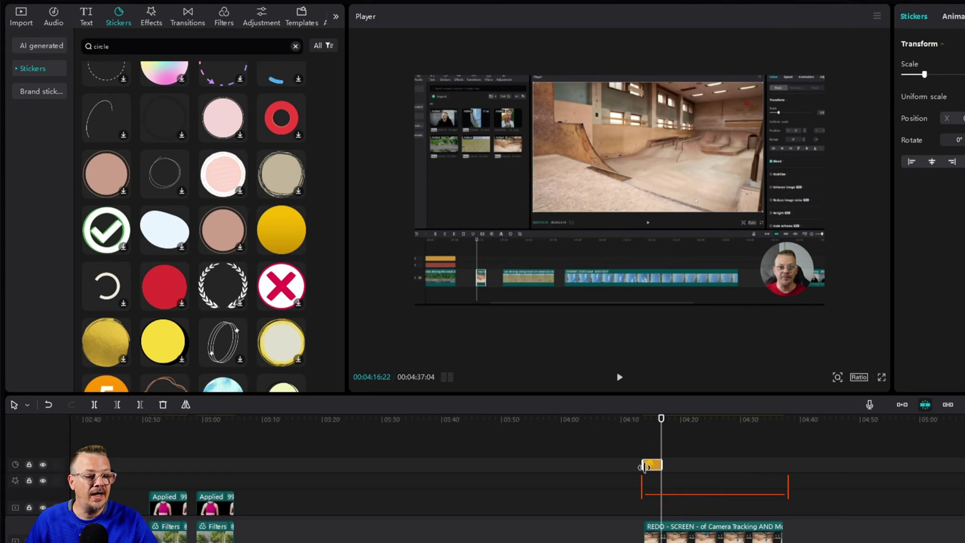
pyautogui.moveTo(662, 466); pyautogui.dragTo(784, 468)
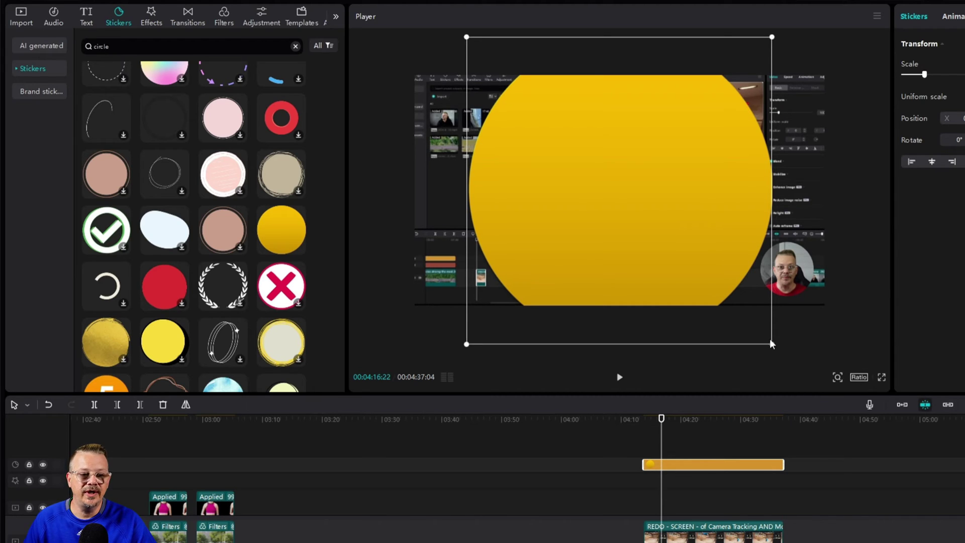
pyautogui.moveTo(777, 346); pyautogui.dragTo(775, 273)
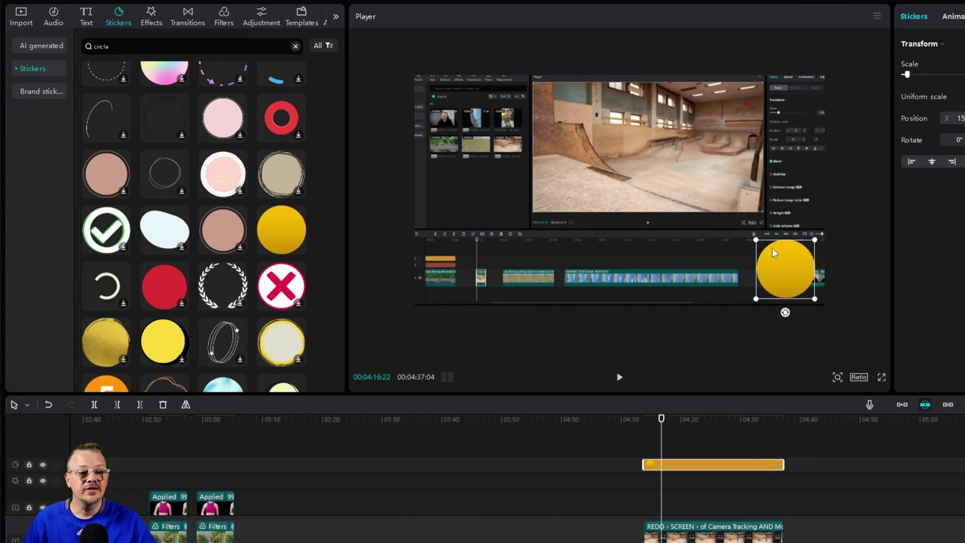
# Move the yellow sticker's track beneath the webcam clip and shrink the sticker to a thin ring around the presenter
pyautogui.click(841, 379)
pyautogui.moveTo(813, 397); pyautogui.dragTo(825, 398)
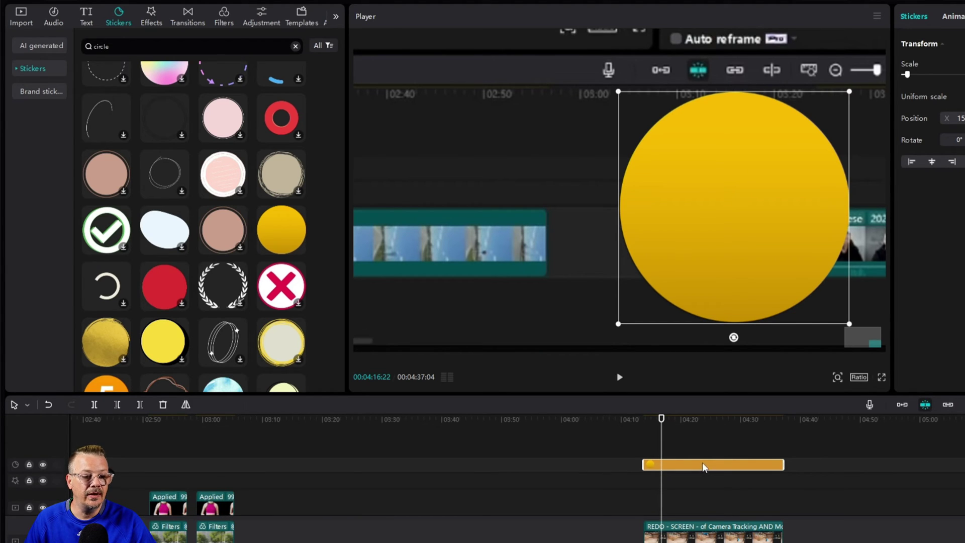
pyautogui.moveTo(704, 466); pyautogui.dragTo(705, 495)
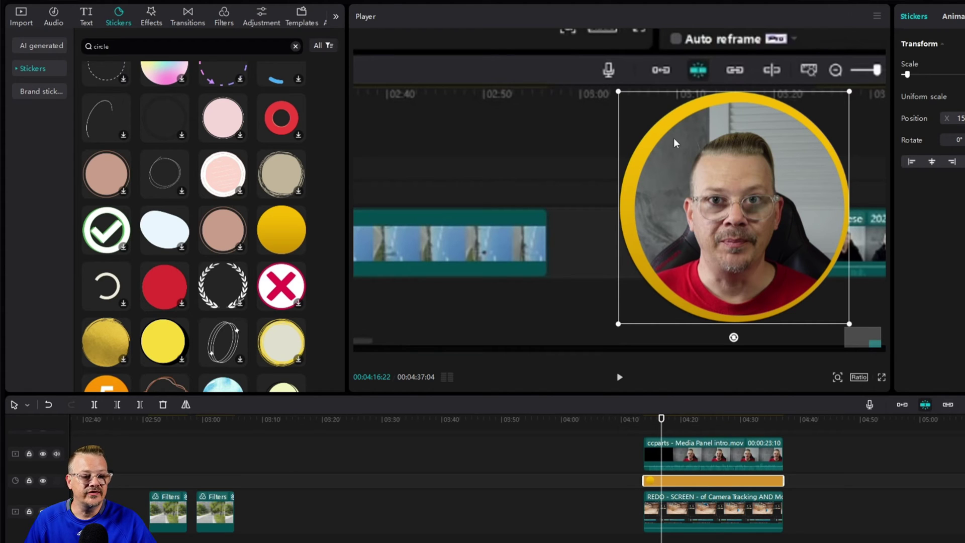
pyautogui.moveTo(619, 94); pyautogui.dragTo(641, 115)
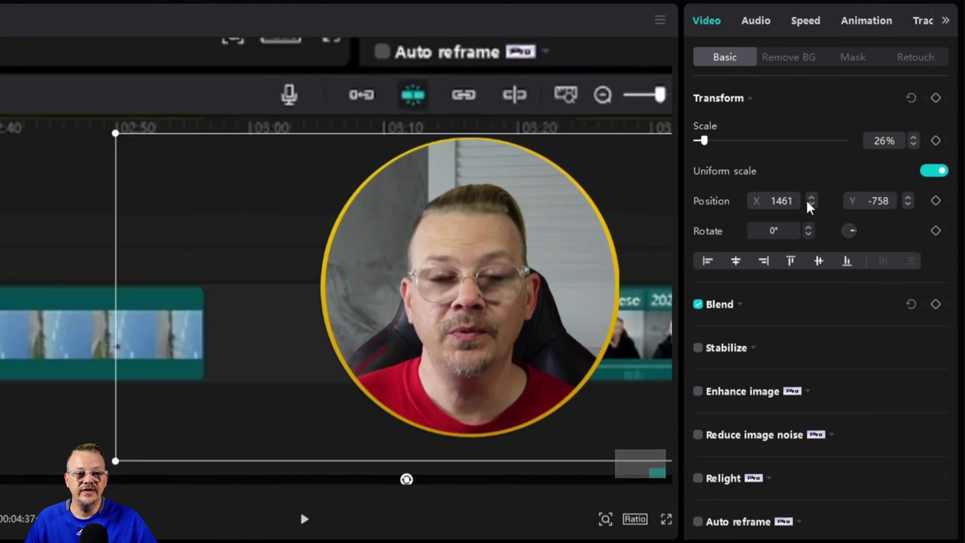
# Try nudging the webcam clip's X and Y position by single units to centre it within the yellow ring
pyautogui.click(812, 198)
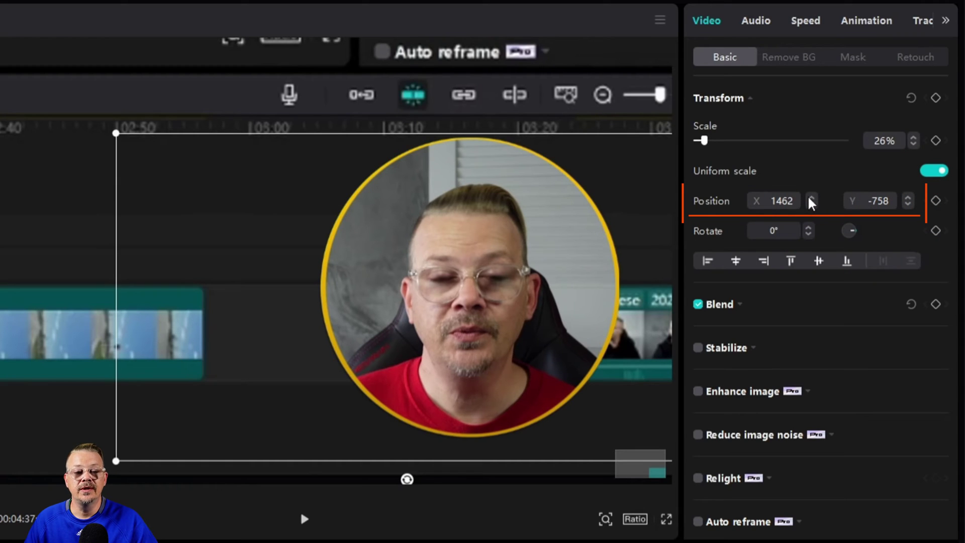
pyautogui.click(811, 197)
pyautogui.click(812, 197)
pyautogui.click(810, 207)
pyautogui.click(811, 205)
pyautogui.click(811, 205)
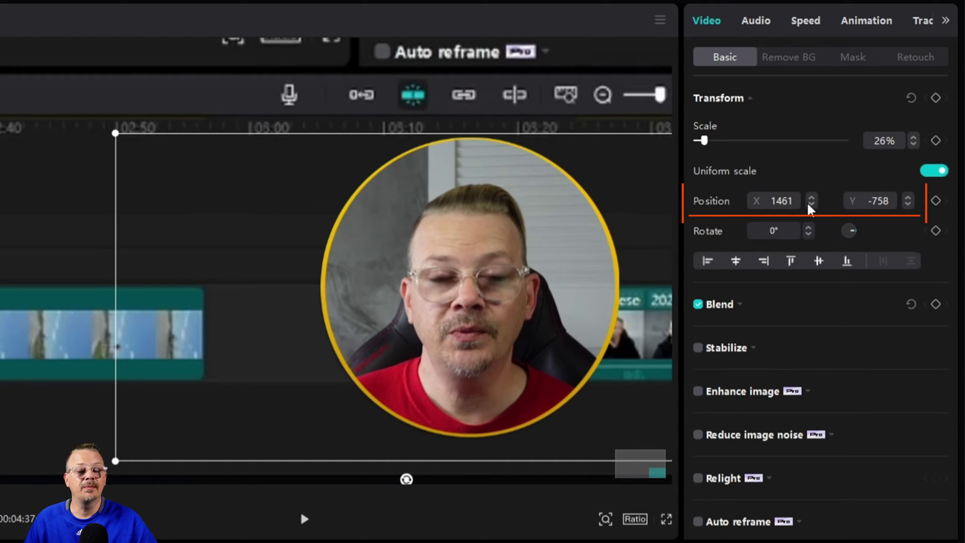
pyautogui.click(810, 205)
pyautogui.click(811, 205)
pyautogui.click(811, 197)
pyautogui.click(811, 197)
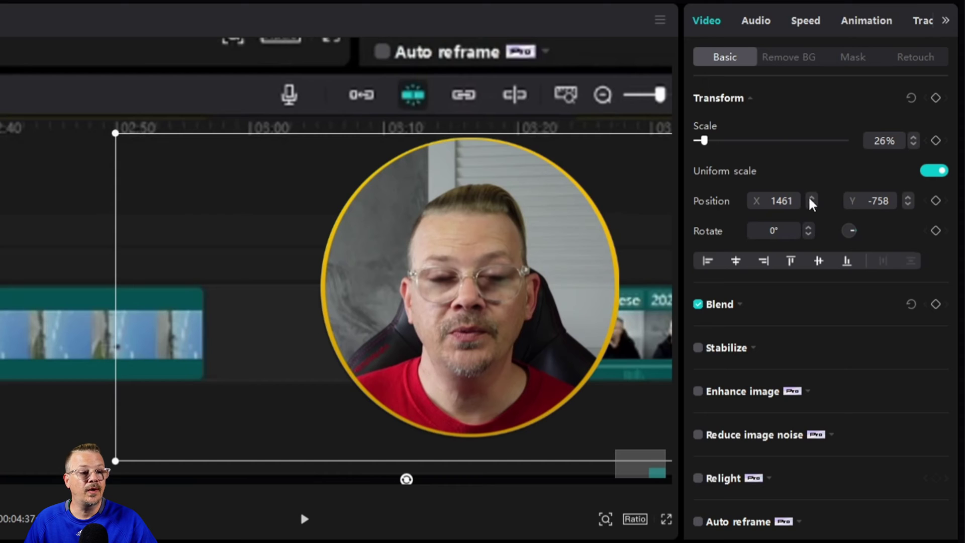
pyautogui.click(908, 204)
pyautogui.click(908, 198)
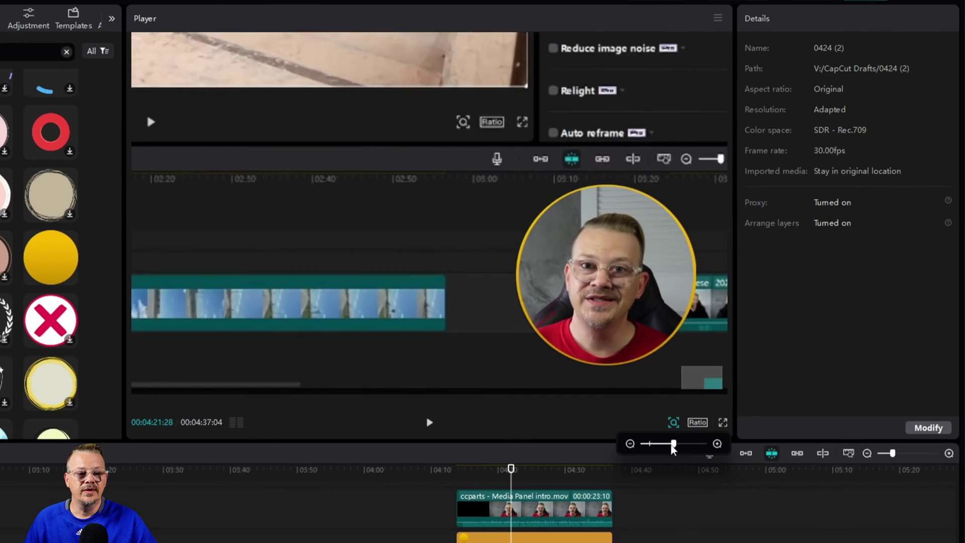
# Convert the yellow circle sticker on the timeline into a compound clip
pyautogui.moveTo(672, 446); pyautogui.dragTo(650, 445)
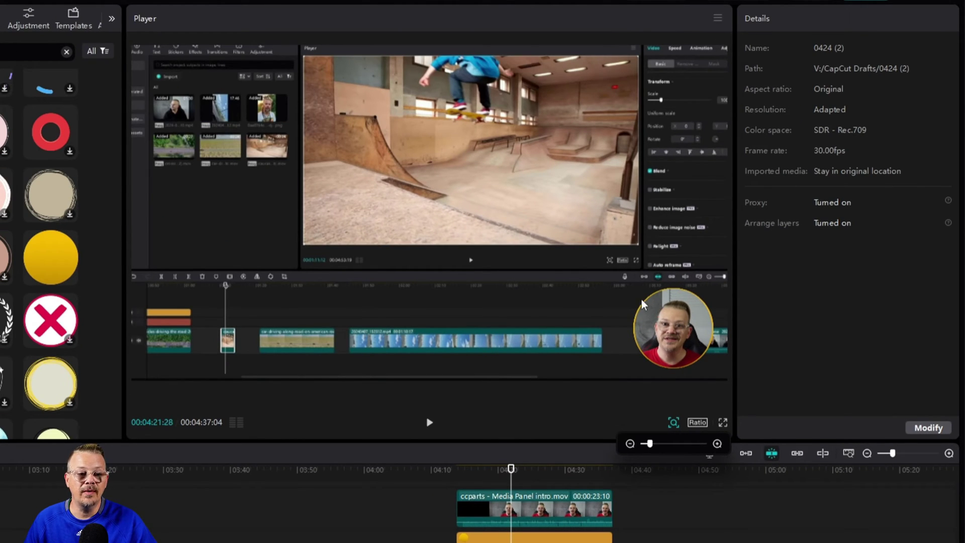
pyautogui.click(521, 538)
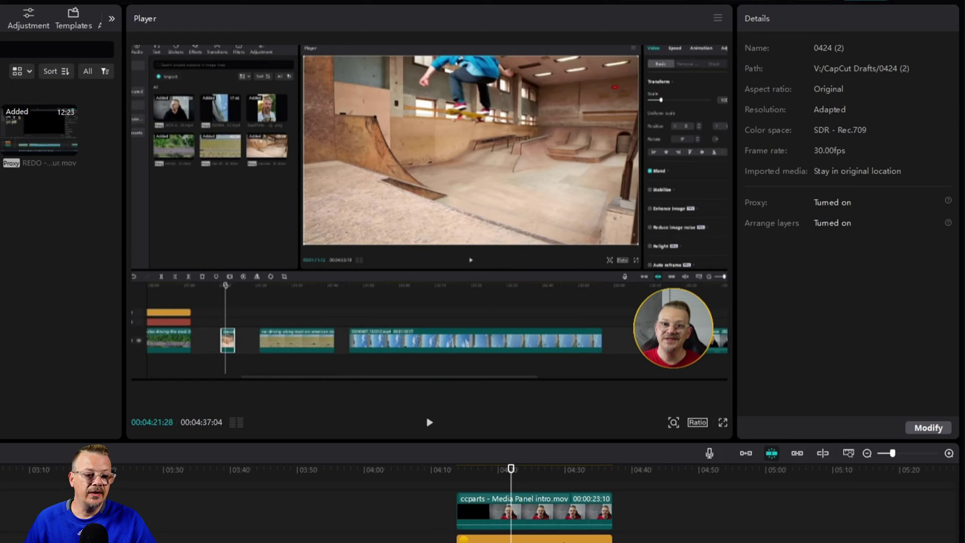
pyautogui.click(521, 539)
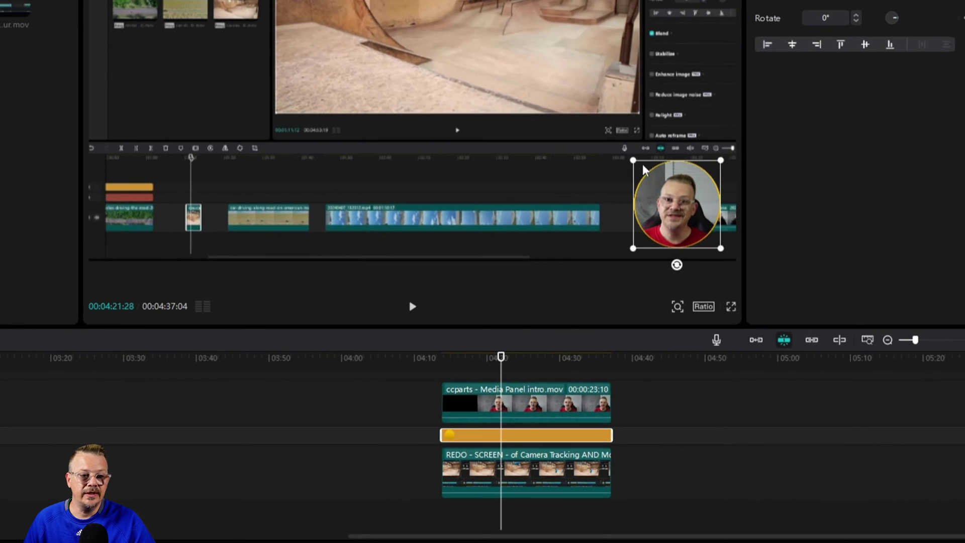
pyautogui.rightClick(572, 439)
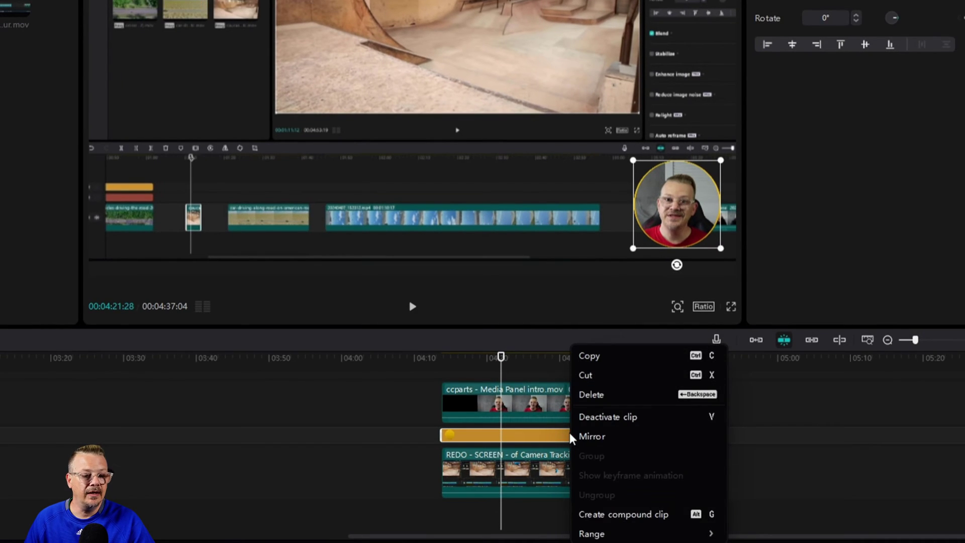
pyautogui.click(684, 514)
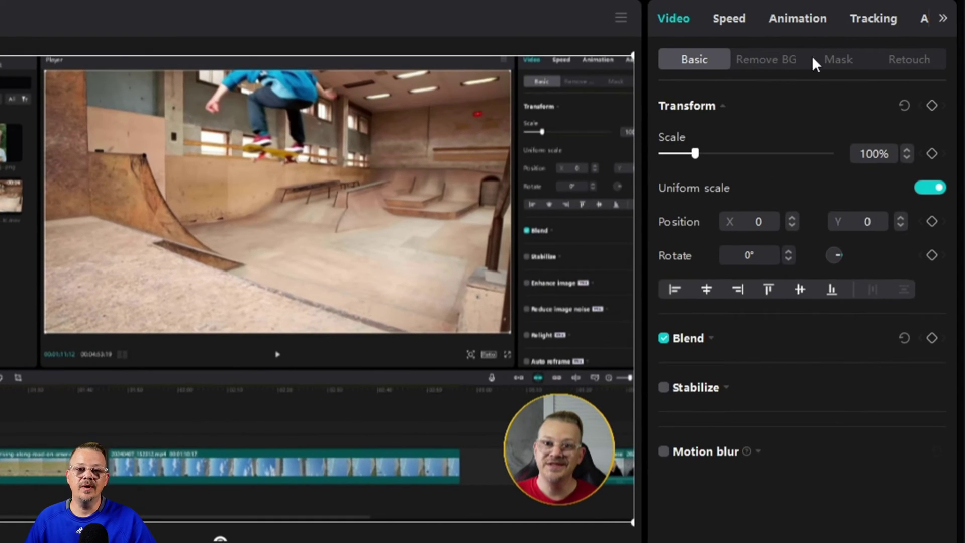
# Recolour the compound clip's ring with Temp at -50, Tint at 50 and Saturation at 50
pyautogui.click(944, 20)
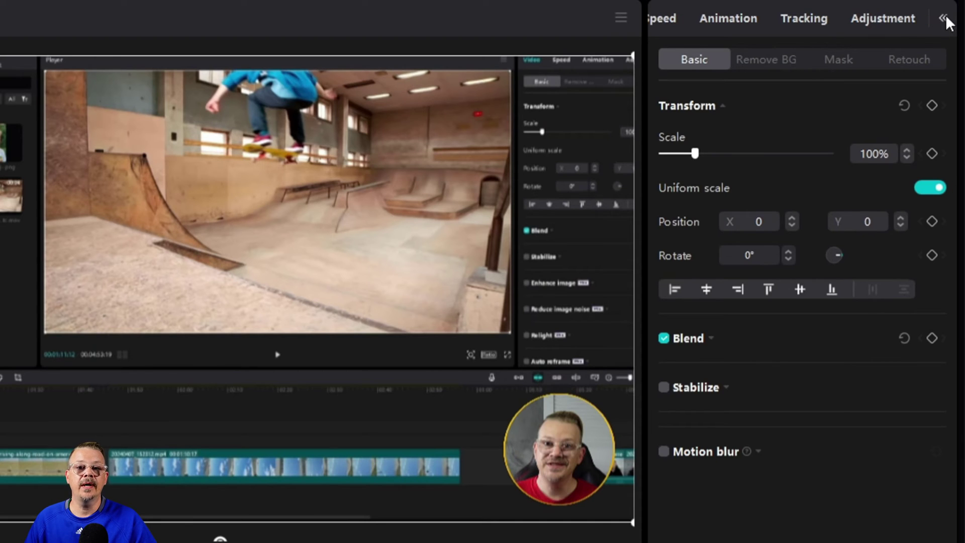
pyautogui.click(888, 20)
pyautogui.scroll(-5, 764, 287)
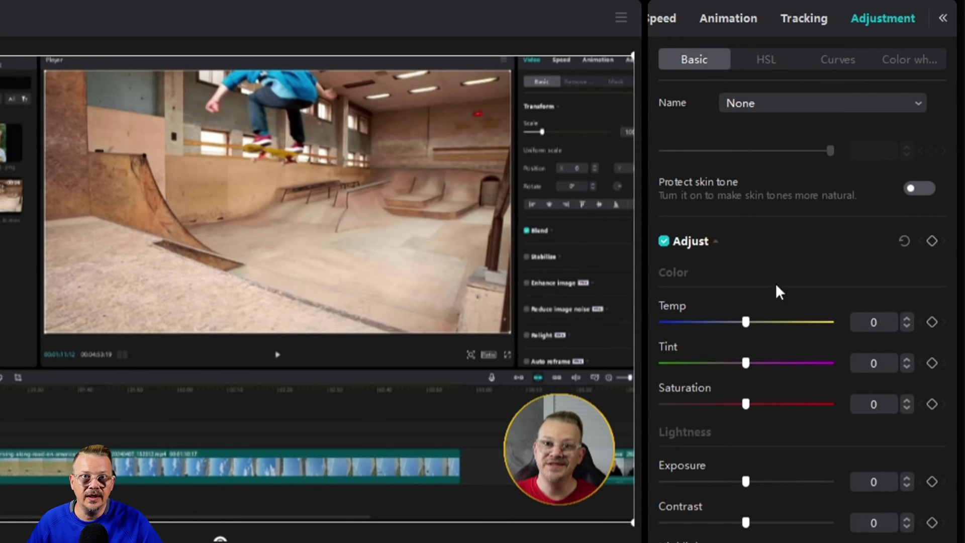
pyautogui.moveTo(744, 322); pyautogui.dragTo(653, 328)
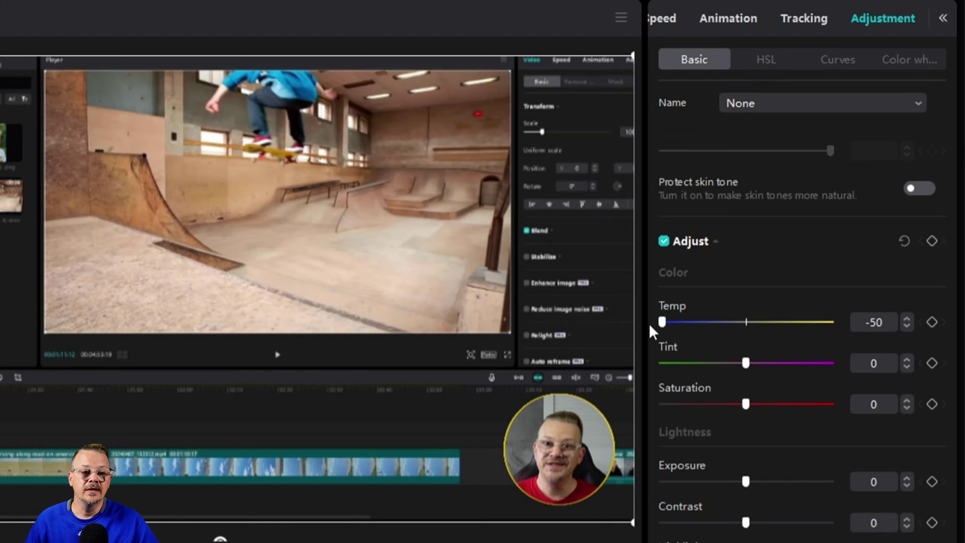
pyautogui.moveTo(746, 363); pyautogui.dragTo(830, 362)
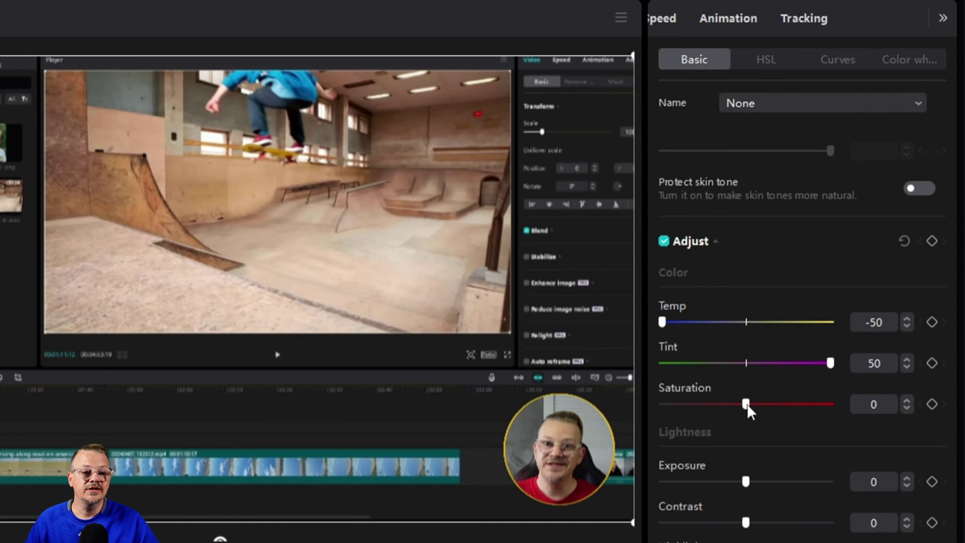
pyautogui.moveTo(746, 404); pyautogui.dragTo(831, 404)
# Shift the ring's colour to orange by setting Tint to -50 and Temp to 50
pyautogui.moveTo(830, 362); pyautogui.dragTo(669, 371)
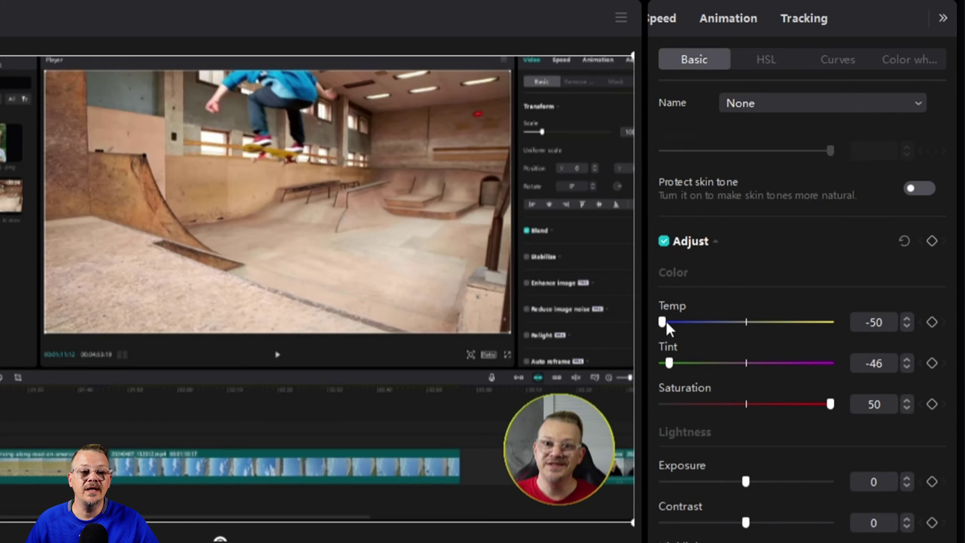
pyautogui.moveTo(662, 322); pyautogui.dragTo(900, 327)
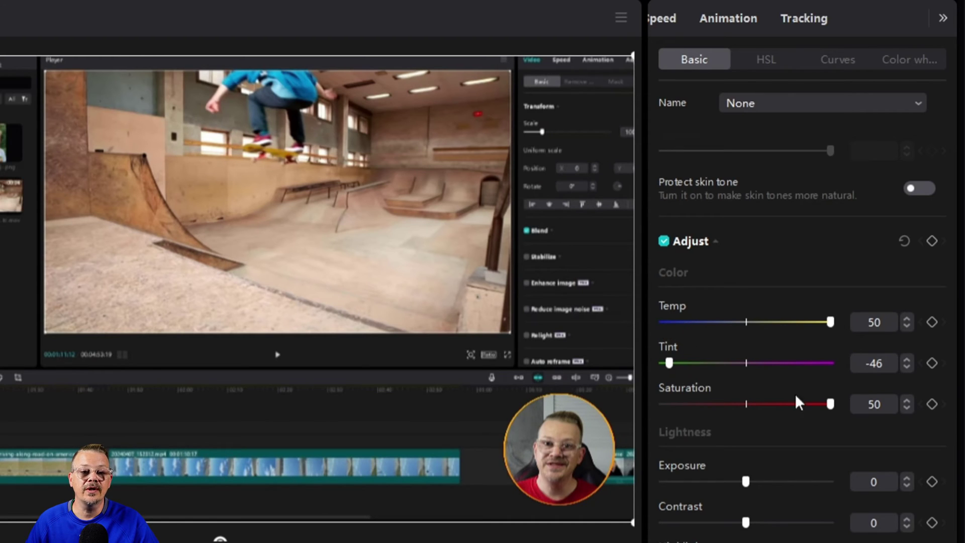
# Try the Lightness sliders on the ring and review the remaining Lightness and Effects adjustments
pyautogui.scroll(-2, 739, 447)
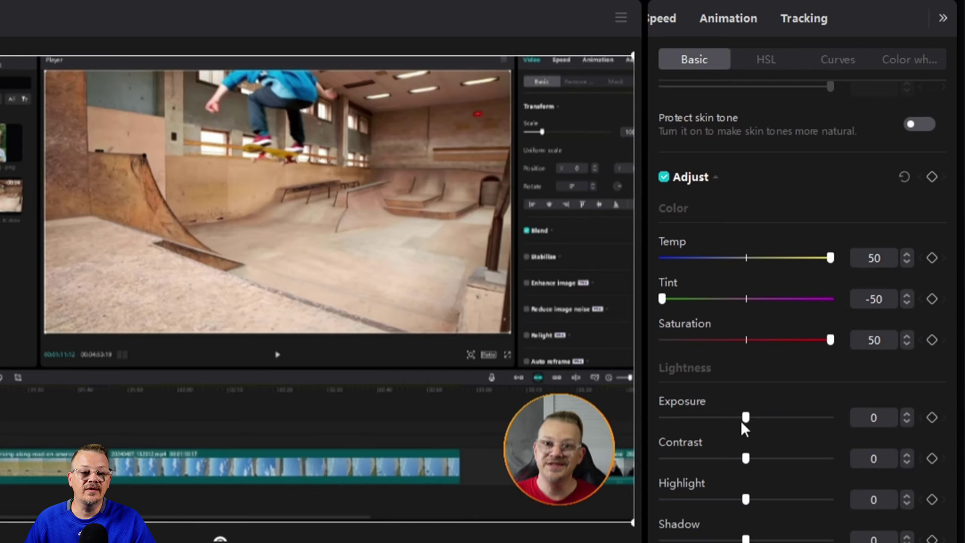
pyautogui.moveTo(745, 417)
pyautogui.mouseDown()
pyautogui.moveTo(706, 418)
pyautogui.moveTo(791, 418)
pyautogui.moveTo(745, 418)
pyautogui.mouseUp()
pyautogui.scroll(-8, 733, 473)
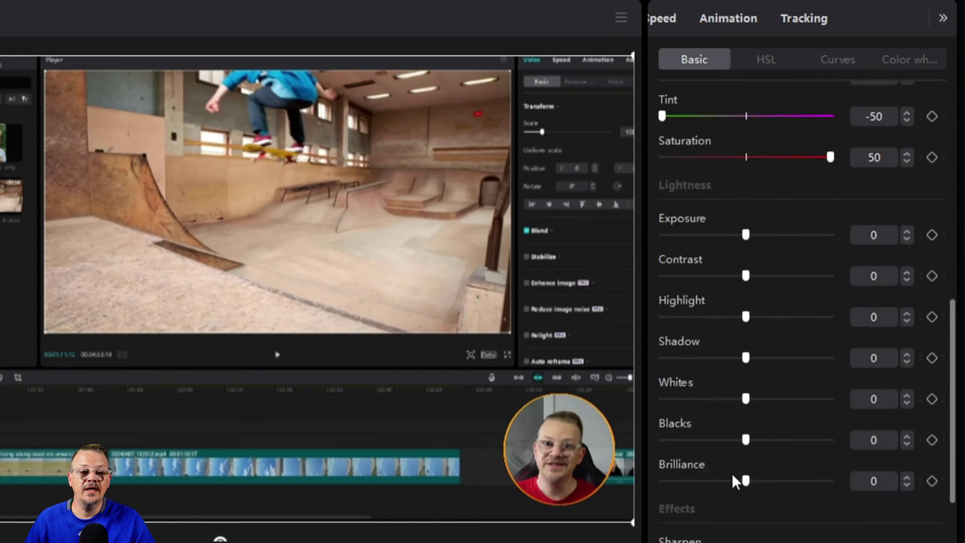
pyautogui.moveTo(745, 381)
pyautogui.mouseDown()
pyautogui.moveTo(777, 379)
pyautogui.moveTo(745, 379)
pyautogui.mouseUp()
pyautogui.scroll(-3, 743, 433)
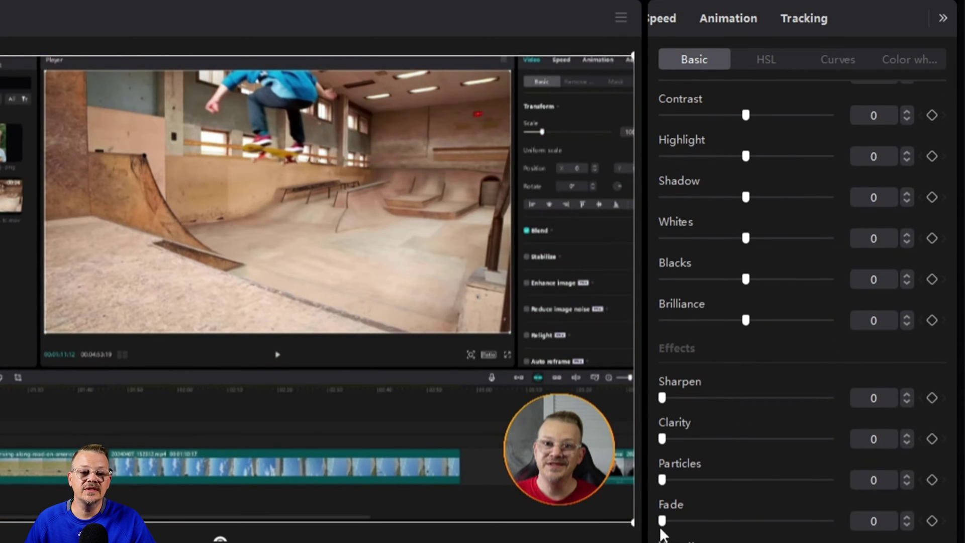
pyautogui.scroll(9, 766, 445)
pyautogui.scroll(10, 769, 426)
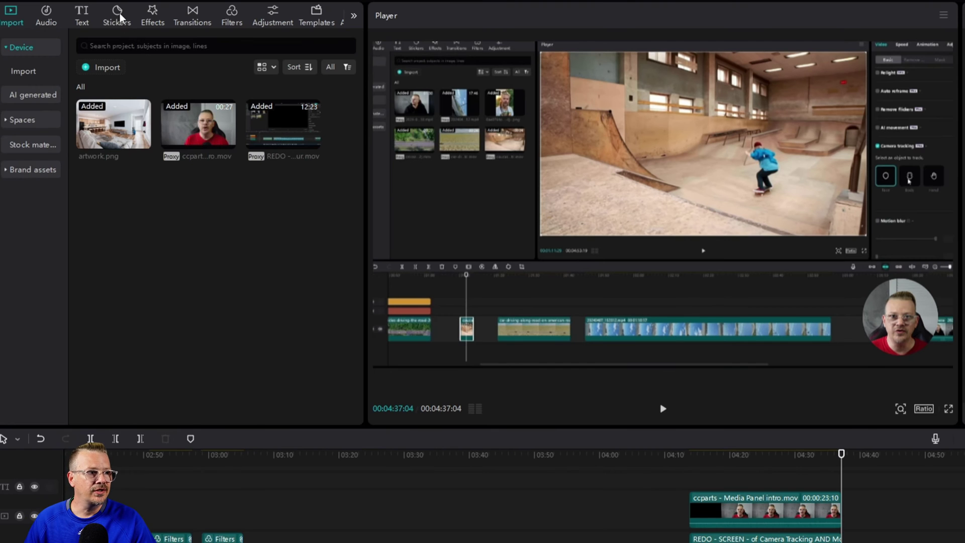
# Search the stickers for "neon circle" and add the purple and blue neon ring to the timeline
pyautogui.click(118, 15)
pyautogui.scroll(5, 155, 230)
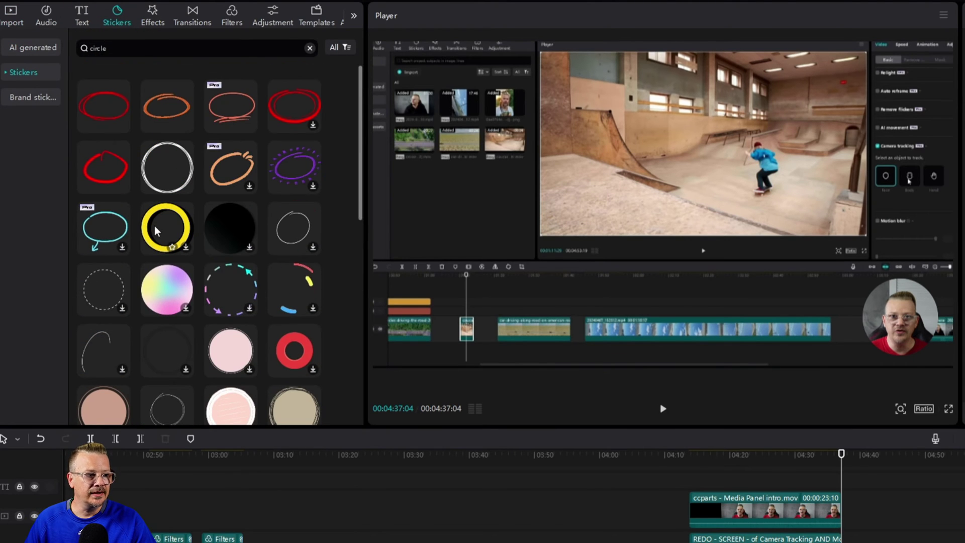
pyautogui.doubleClick(128, 46)
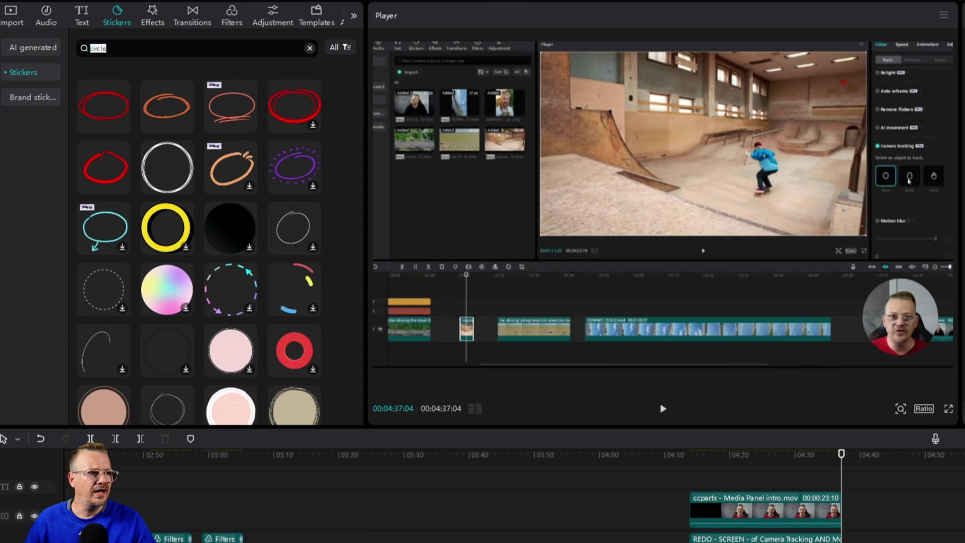
pyautogui.write('neon circle')
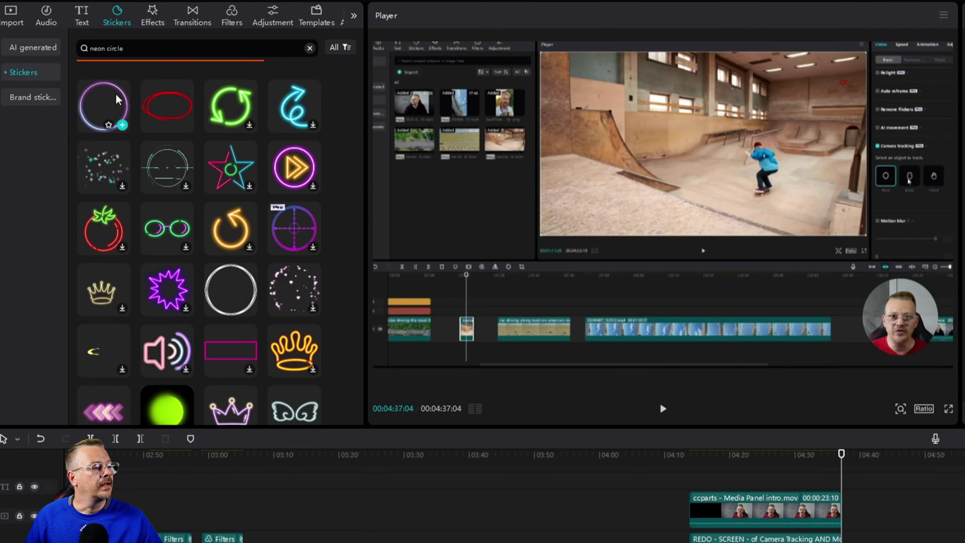
pyautogui.click(123, 126)
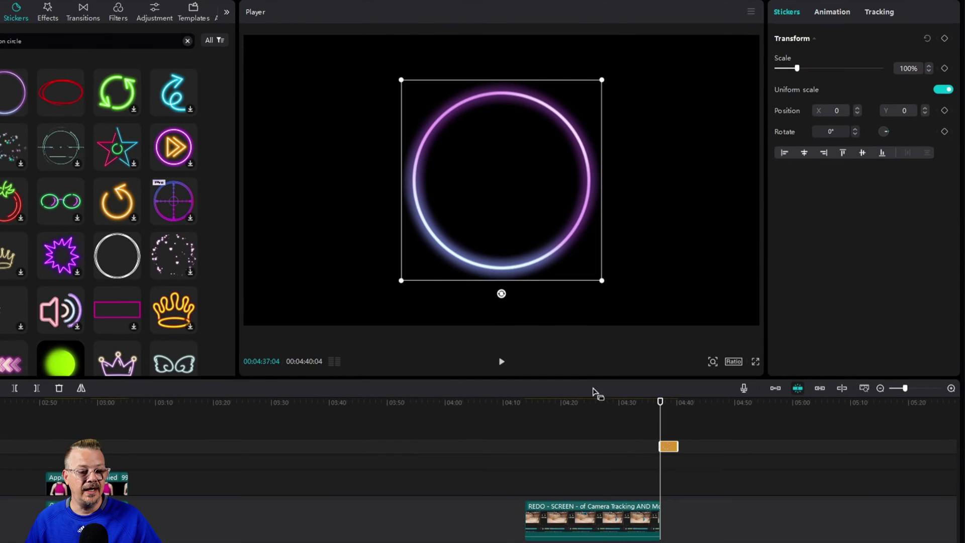
# Place the neon ring sticker beneath the webcam clip, match its duration to that clip, and play part of it
pyautogui.moveTo(669, 419); pyautogui.dragTo(660, 462)
pyautogui.click(547, 402)
pyautogui.press('space')
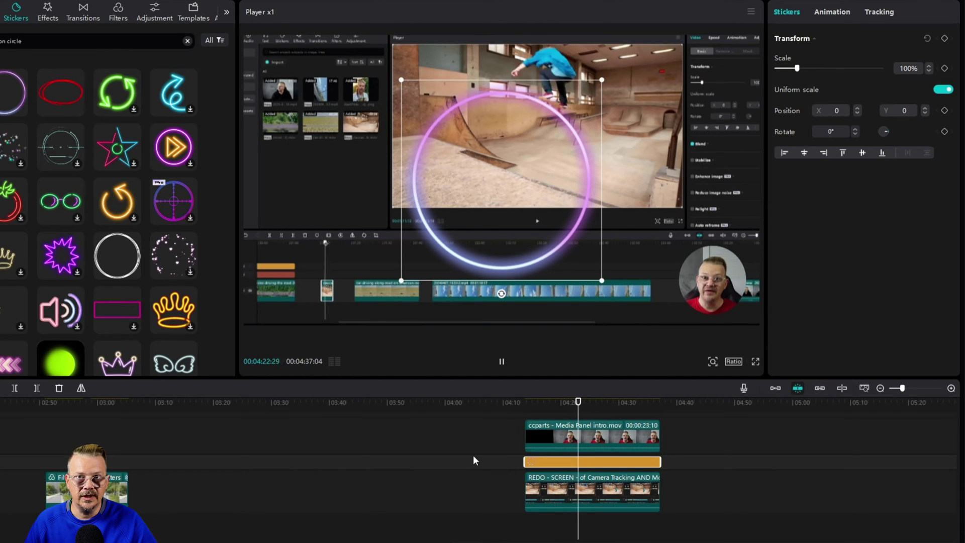
pyautogui.press('space')
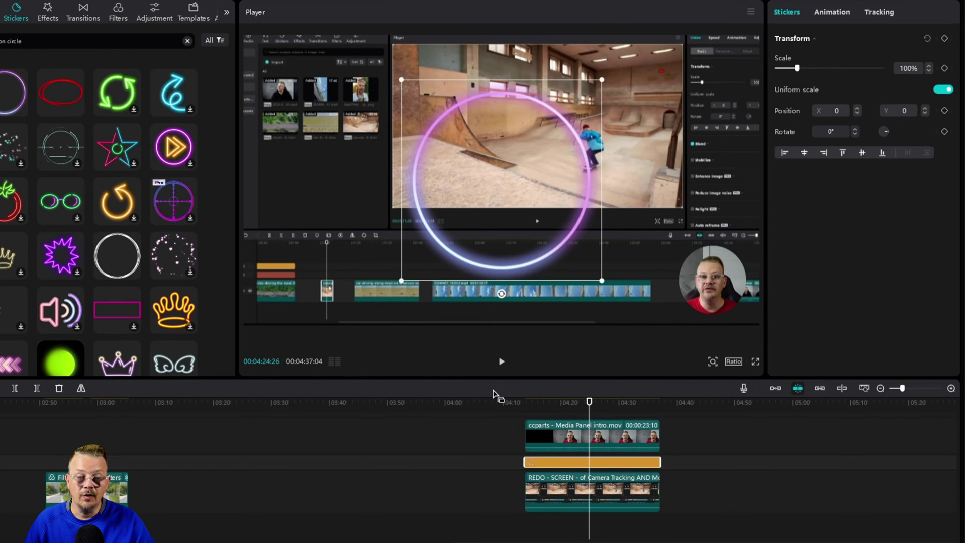
# Keyframe the neon ring's rotation from 0° at the webcam clip's start to 359° at its end, and play the result
pyautogui.moveTo(551, 408); pyautogui.dragTo(527, 412)
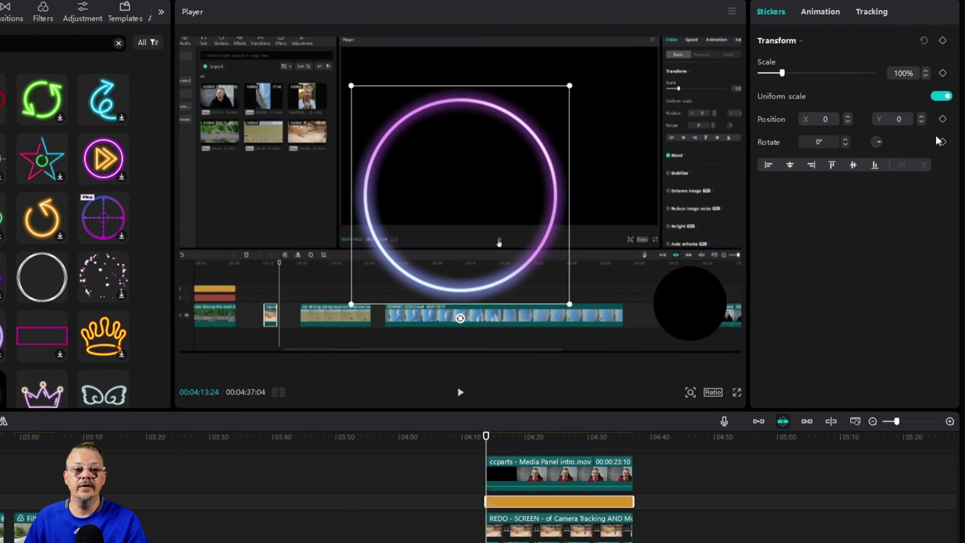
pyautogui.click(943, 141)
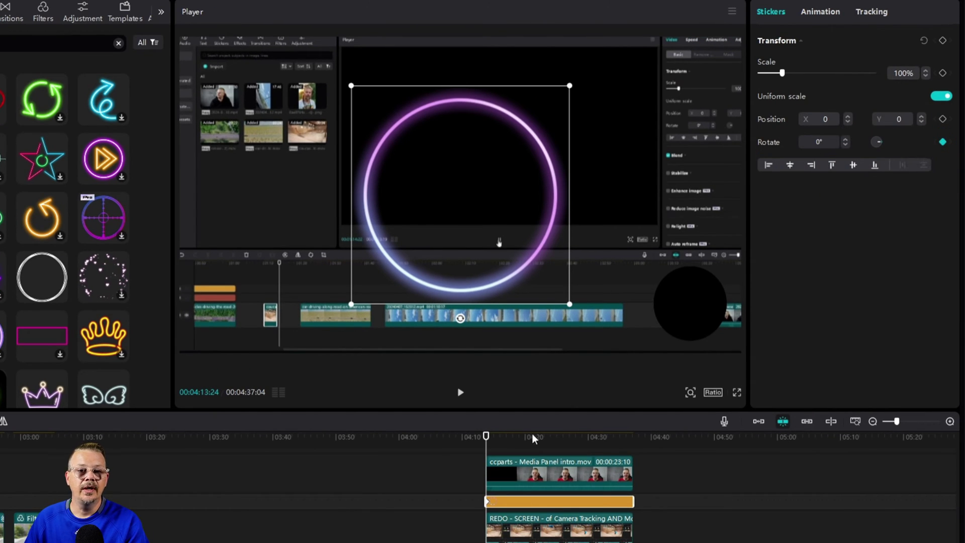
pyautogui.moveTo(490, 440); pyautogui.dragTo(633, 431)
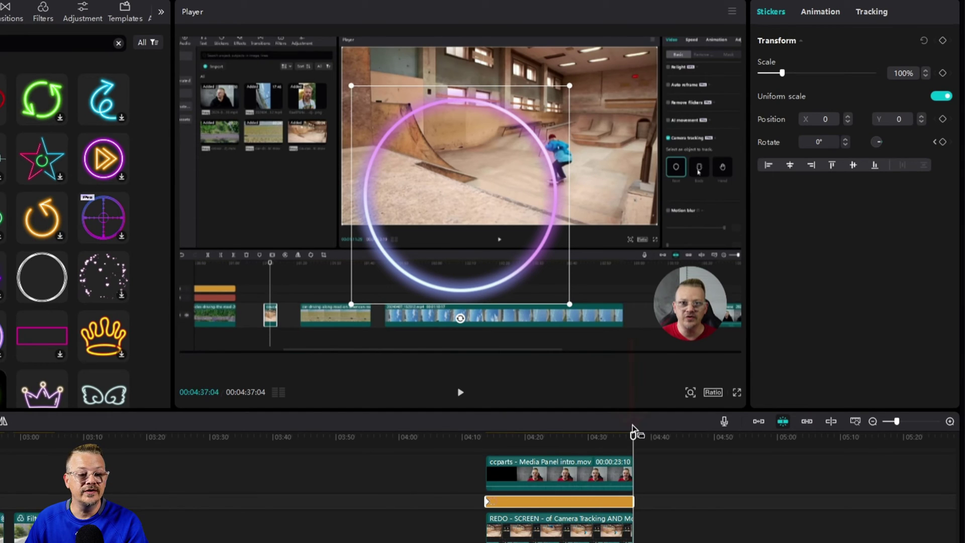
pyautogui.click(943, 142)
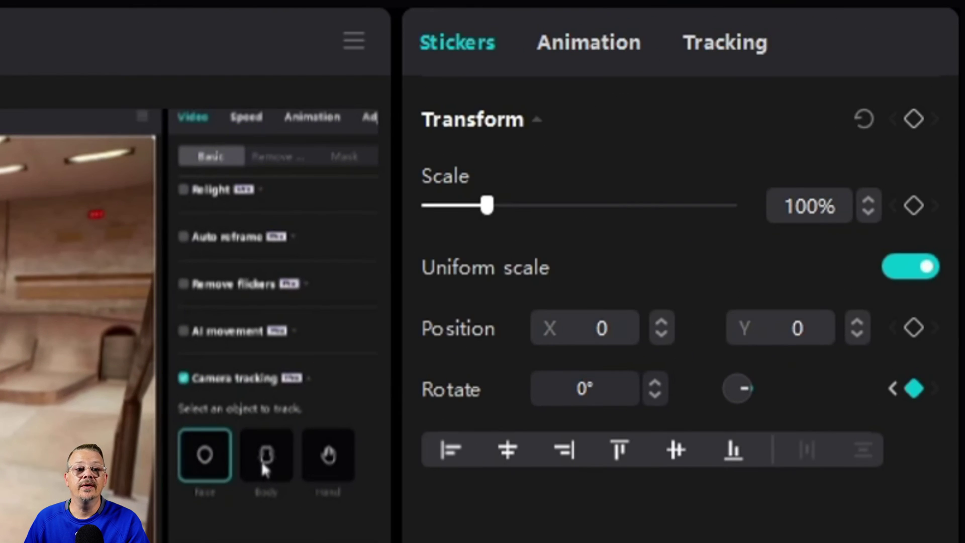
pyautogui.write('35')
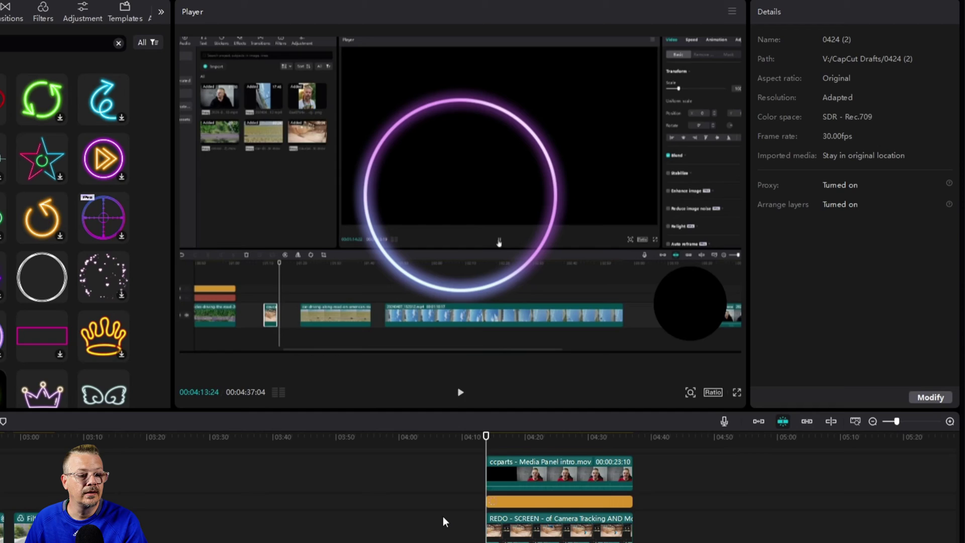
pyautogui.press('space')
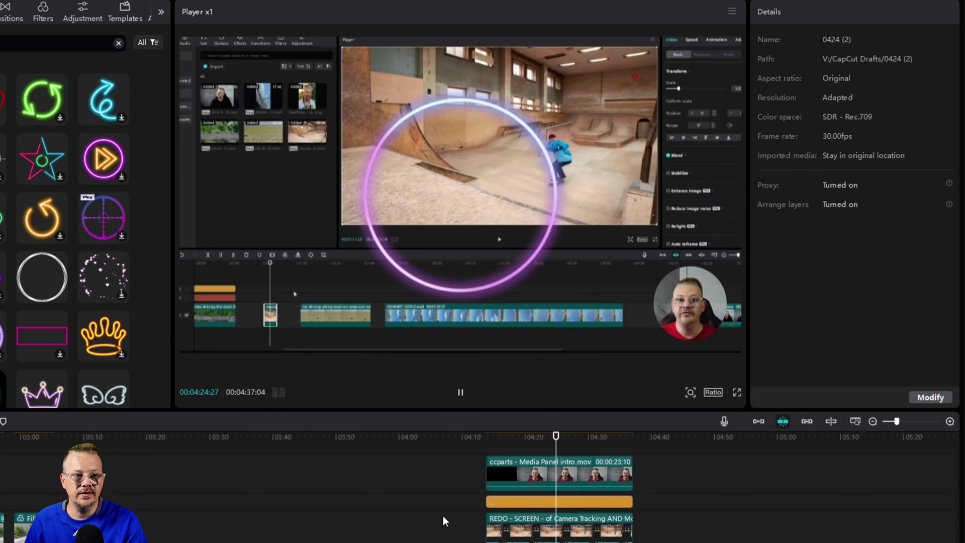
pyautogui.press('space')
# Move the neon ring's final rotation keyframe to about midway through the webcam clip and trim the sticker to end there
pyautogui.click(628, 502)
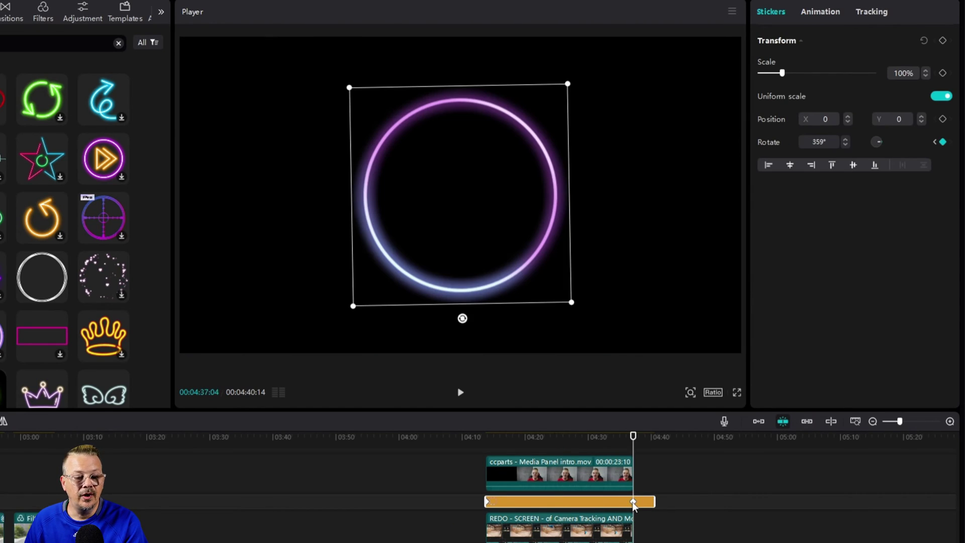
pyautogui.moveTo(618, 502); pyautogui.dragTo(559, 502)
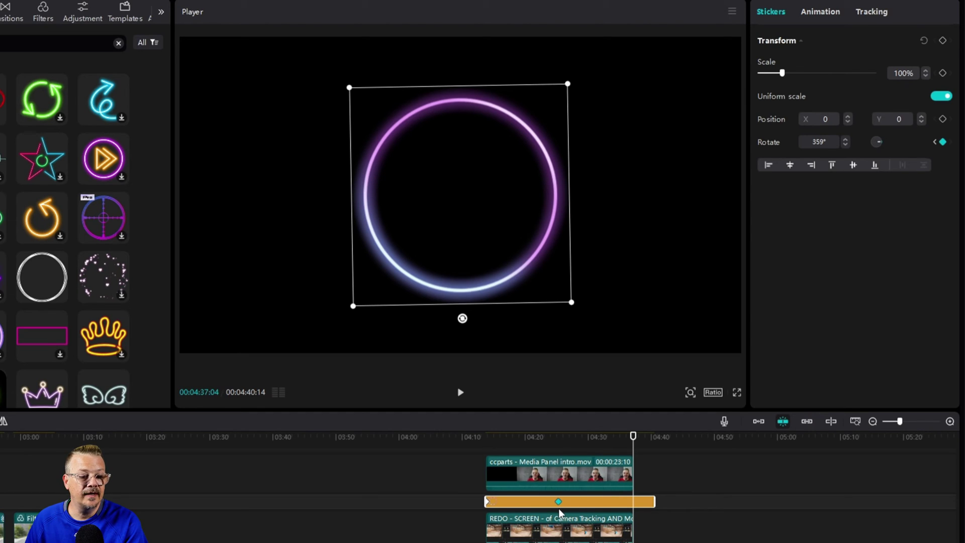
pyautogui.moveTo(648, 503); pyautogui.dragTo(558, 511)
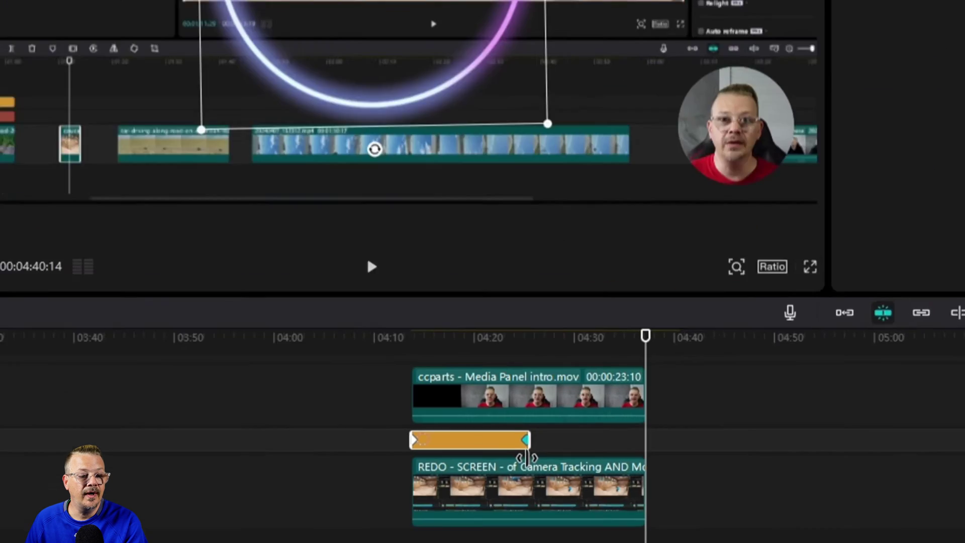
pyautogui.moveTo(527, 457)
pyautogui.mouseDown()
pyautogui.moveTo(519, 458)
pyautogui.moveTo(528, 458)
pyautogui.mouseUp()
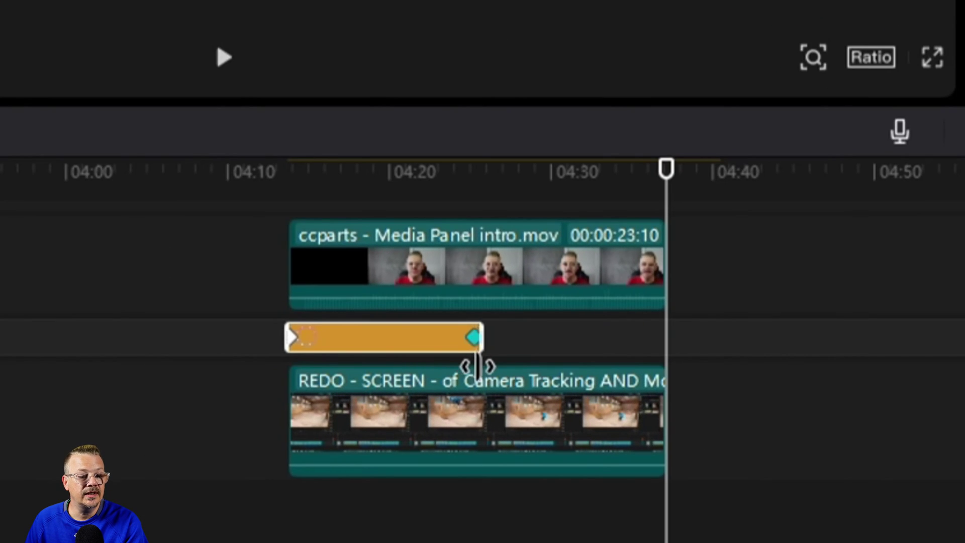
pyautogui.click(753, 217)
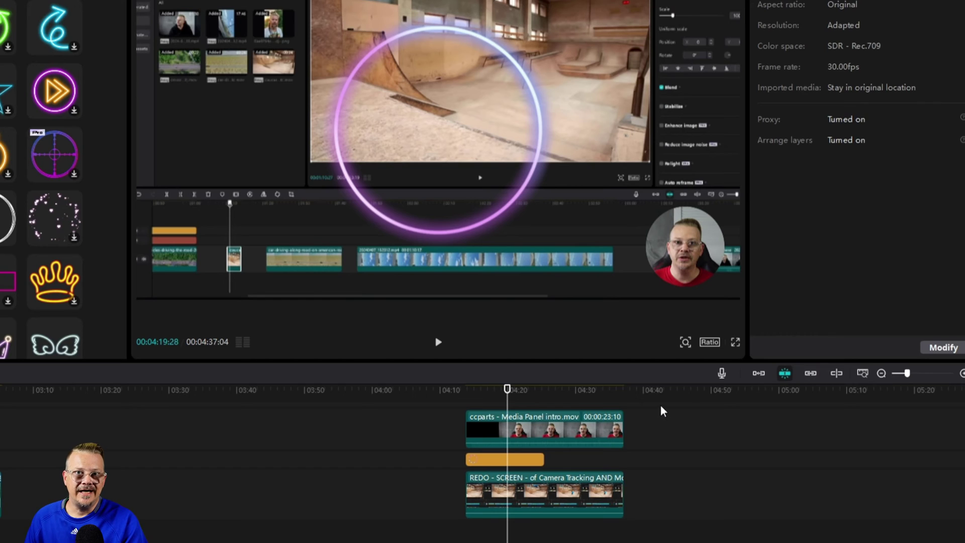
# Duplicate the shortened neon ring sticker and place the copy directly after the original, ending with the webcam clip
pyautogui.click(482, 464)
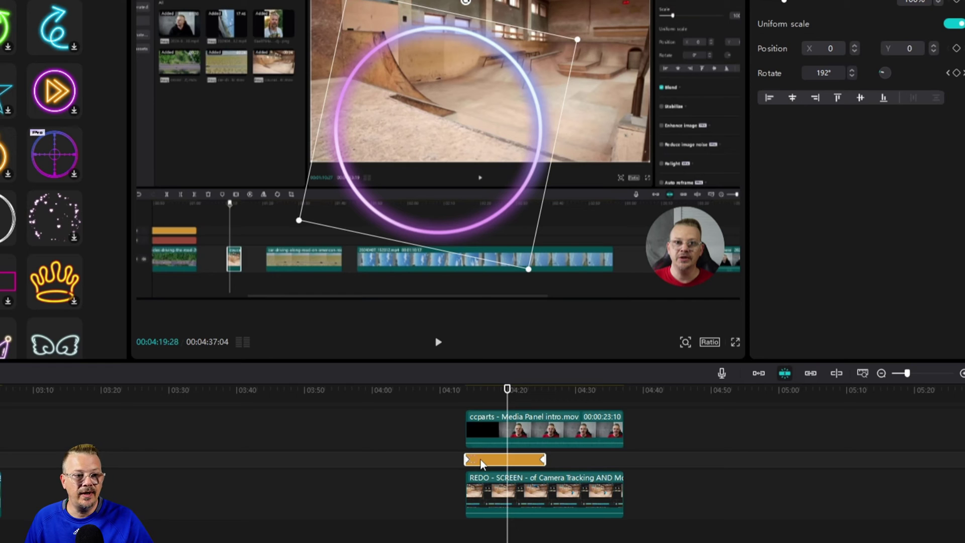
pyautogui.click(568, 396)
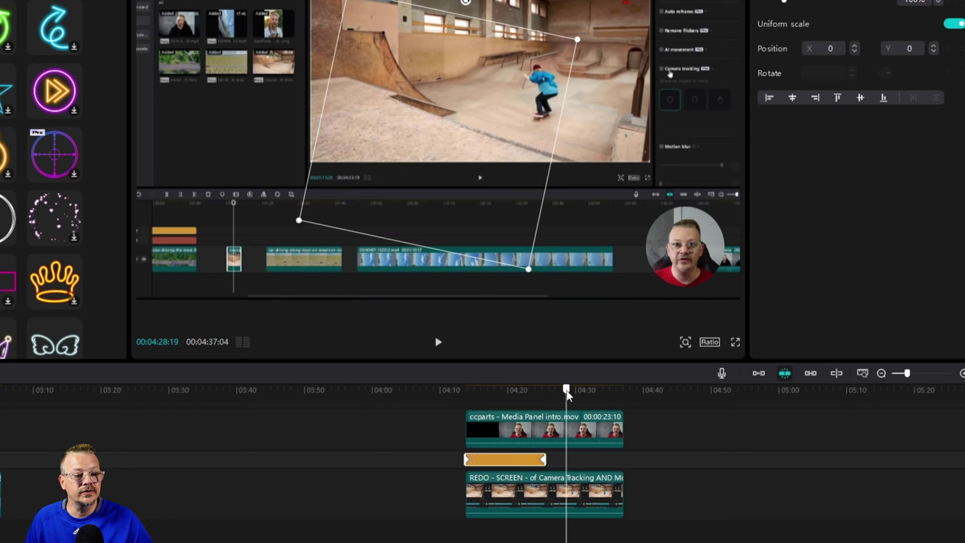
pyautogui.click(577, 469)
pyautogui.hotkey('ctrl', 'v')
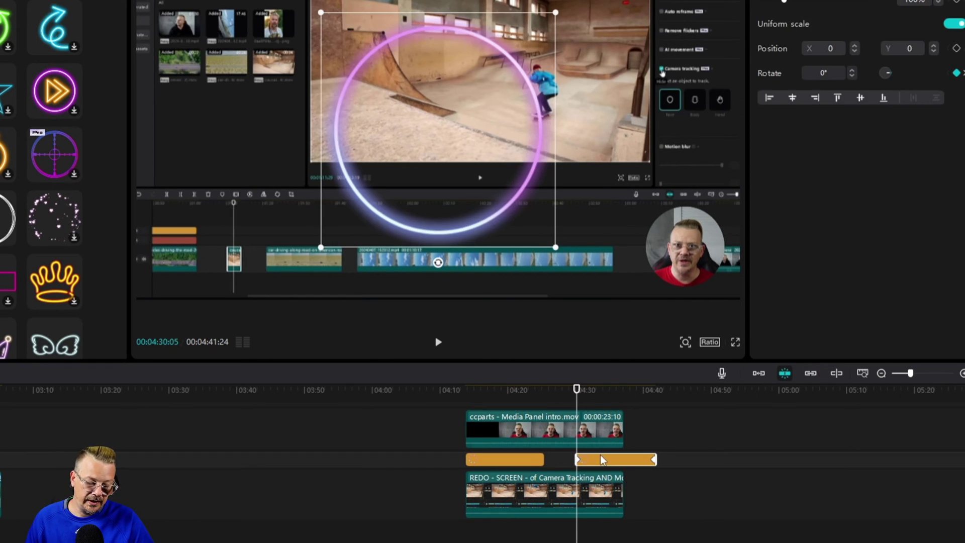
pyautogui.moveTo(601, 459); pyautogui.dragTo(572, 463)
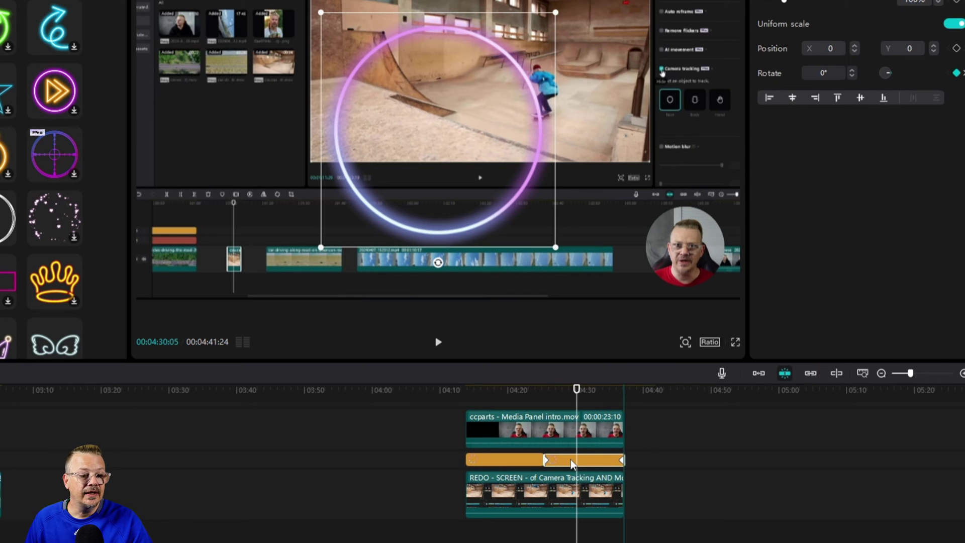
# Play the neon ring's rotation from the webcam clip's start, then select the first sticker segment
pyautogui.press('Up')
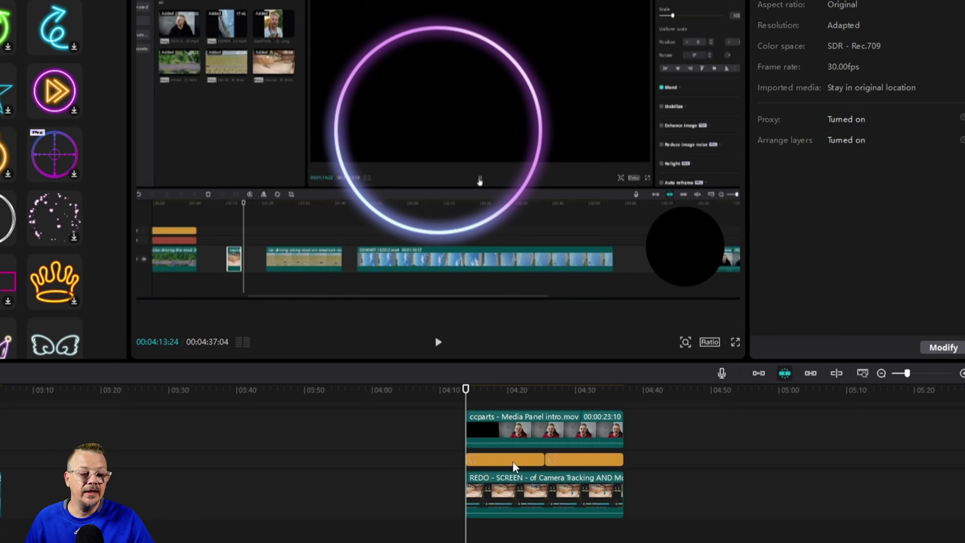
pyautogui.press('space')
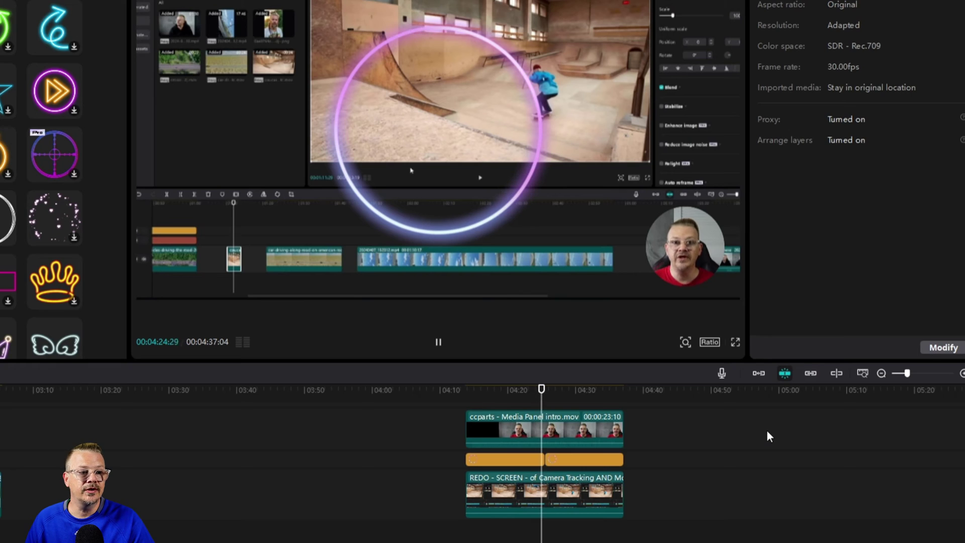
pyautogui.click(582, 392)
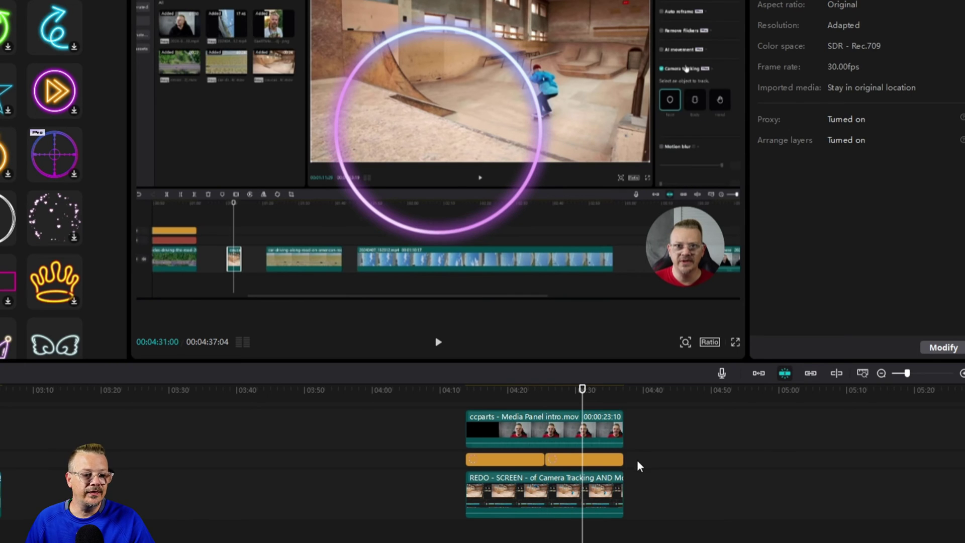
pyautogui.click(524, 462)
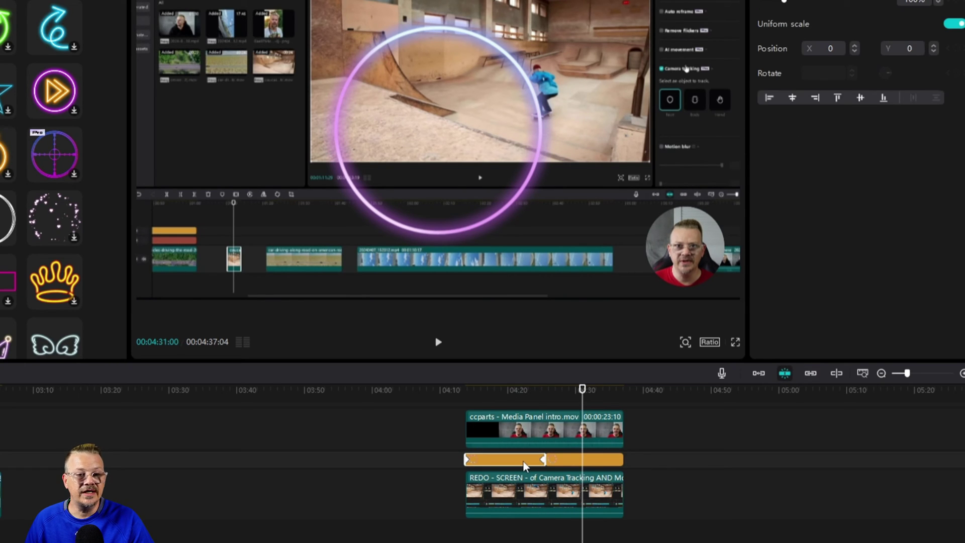
# Combine the two neon ring sticker segments into one compound clip
pyautogui.click(618, 460)
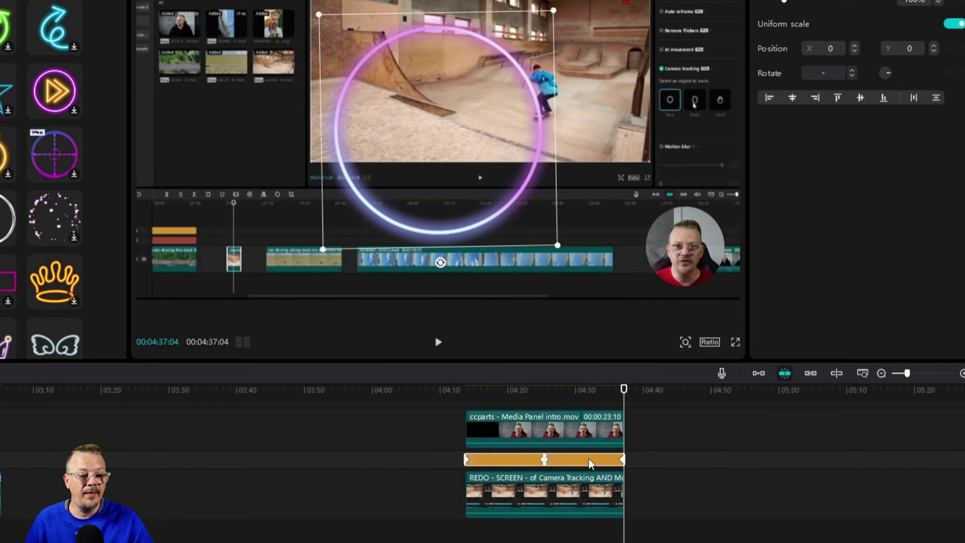
pyautogui.click(591, 462)
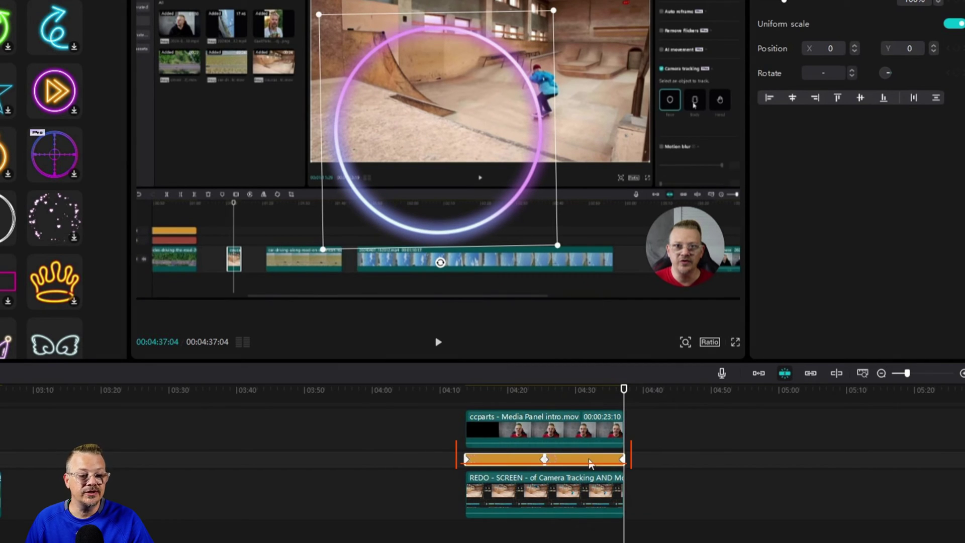
pyautogui.rightClick(591, 463)
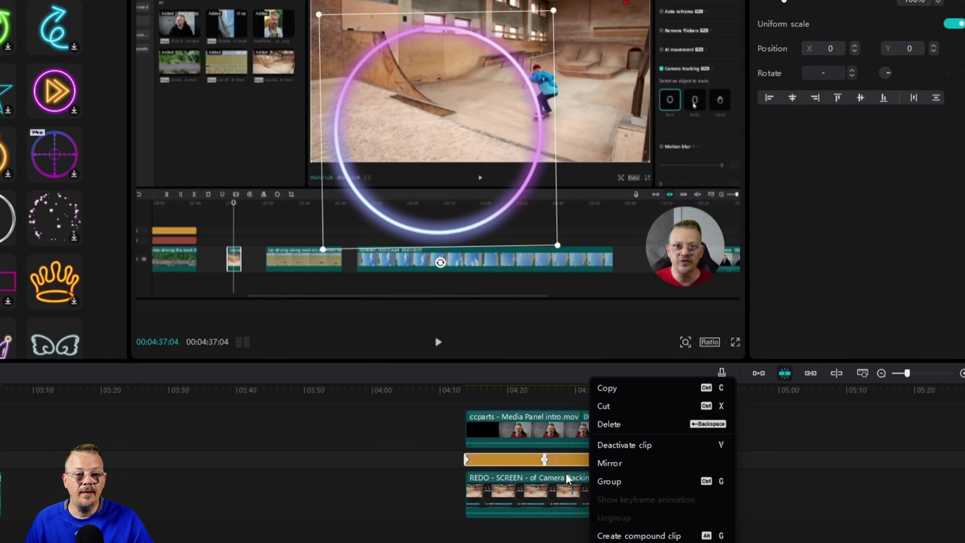
pyautogui.click(624, 536)
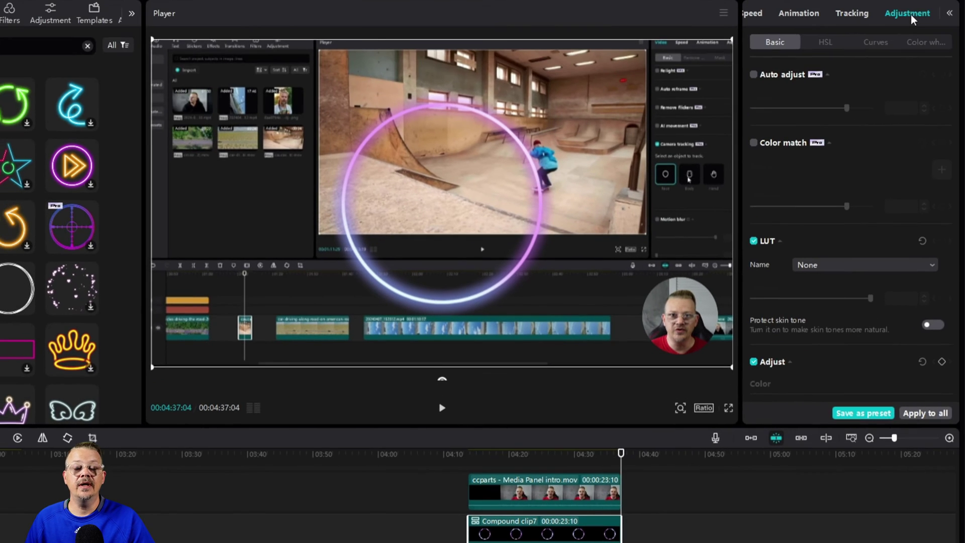
# In the compound ring clip's basic colour adjustments, set Temp to -50, Tint to -50 and Saturation to 50
pyautogui.click(950, 14)
pyautogui.click(764, 14)
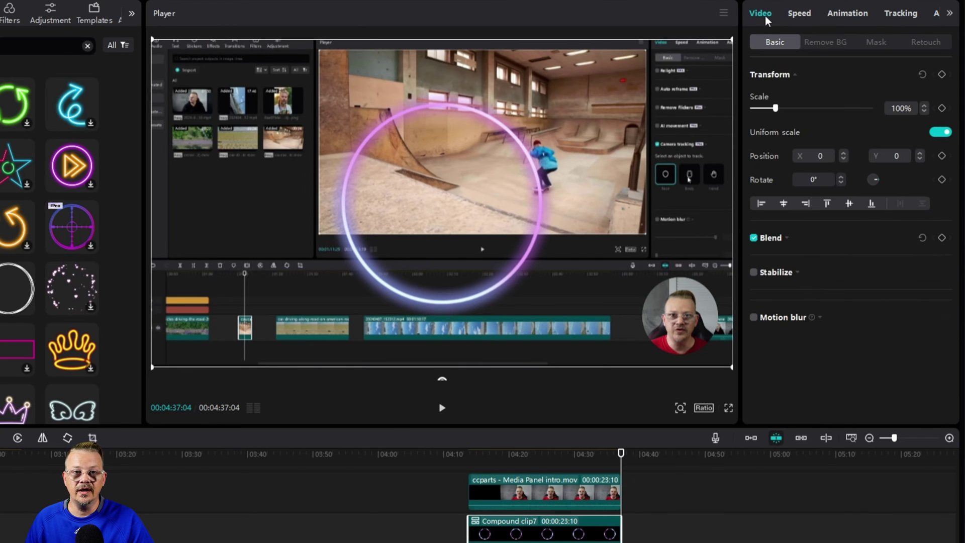
pyautogui.click(950, 13)
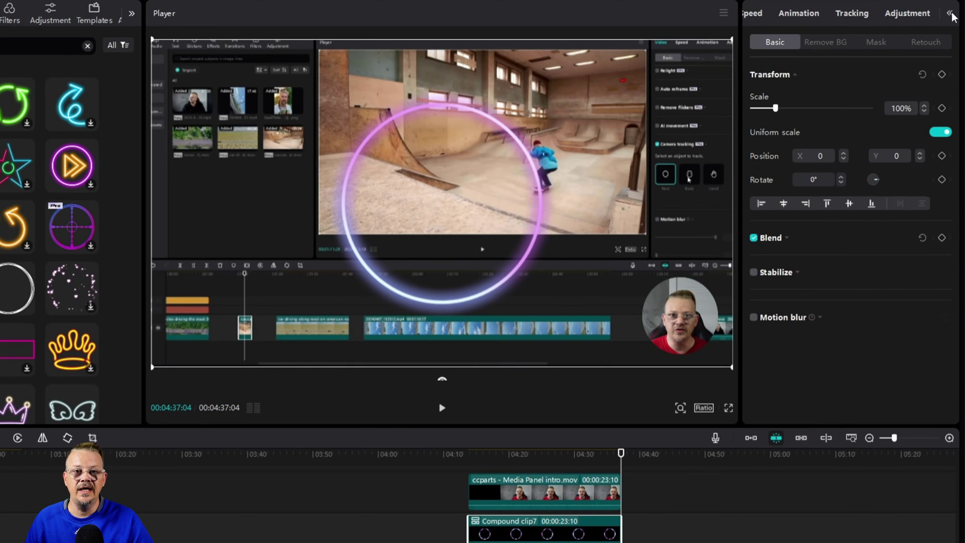
pyautogui.click(894, 16)
pyautogui.scroll(-6, 839, 147)
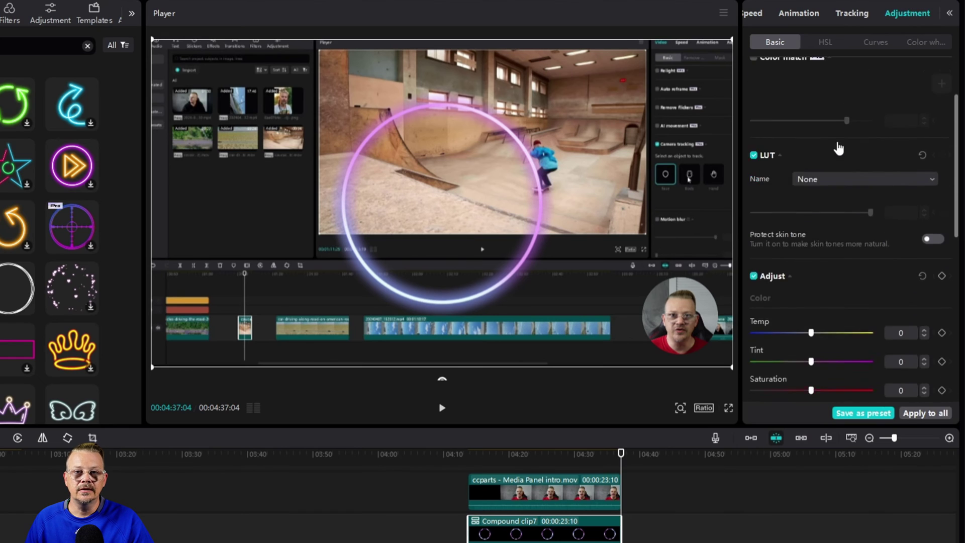
pyautogui.scroll(5, 837, 149)
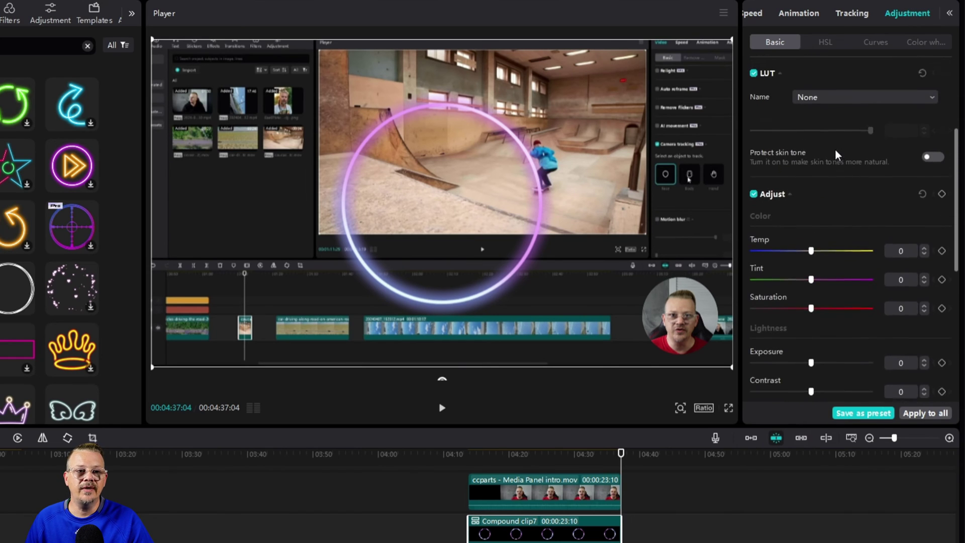
pyautogui.scroll(-1, 834, 149)
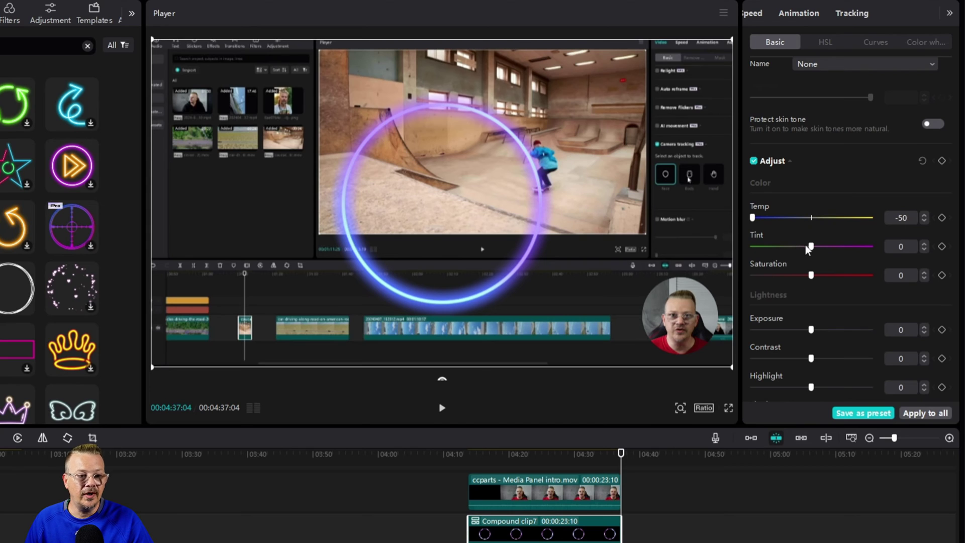
pyautogui.moveTo(811, 247); pyautogui.dragTo(855, 248)
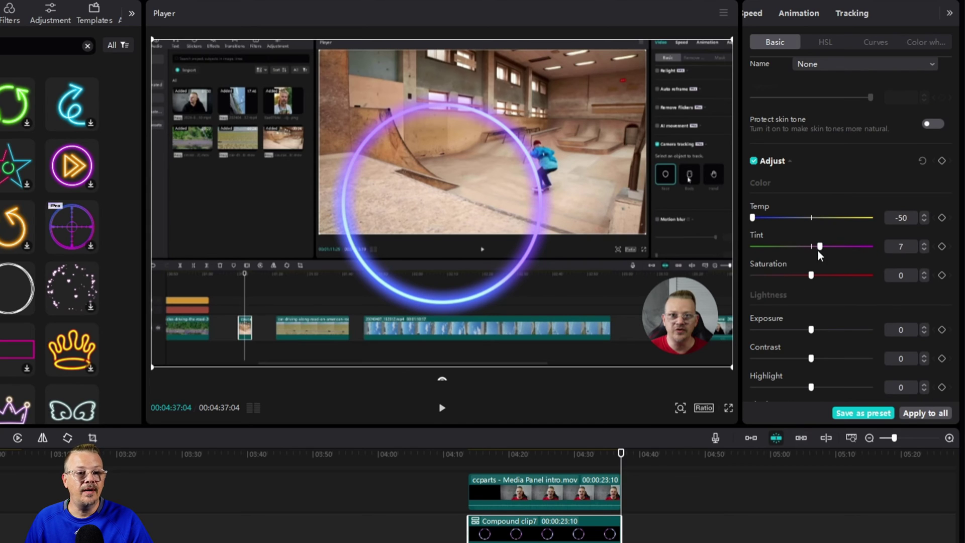
pyautogui.moveTo(796, 251); pyautogui.dragTo(734, 253)
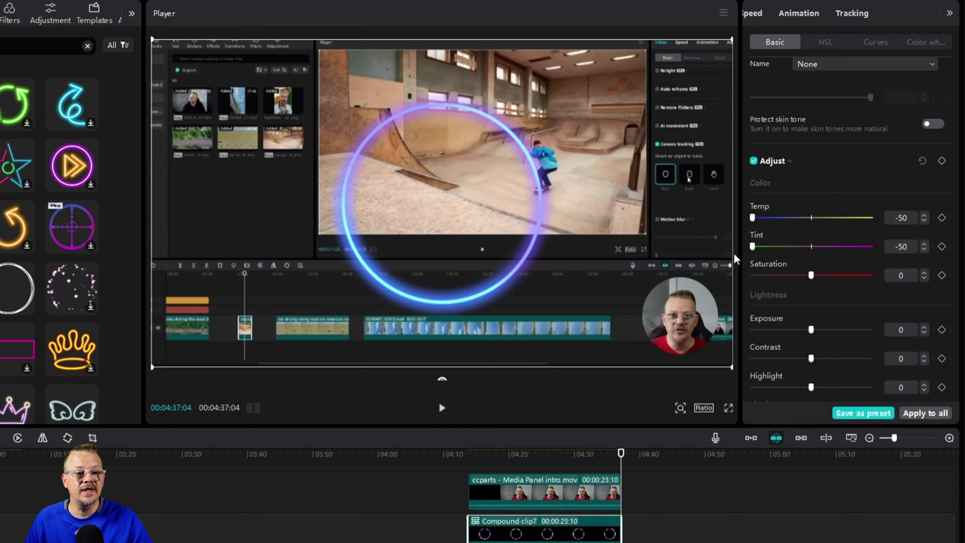
pyautogui.moveTo(811, 276); pyautogui.dragTo(826, 276)
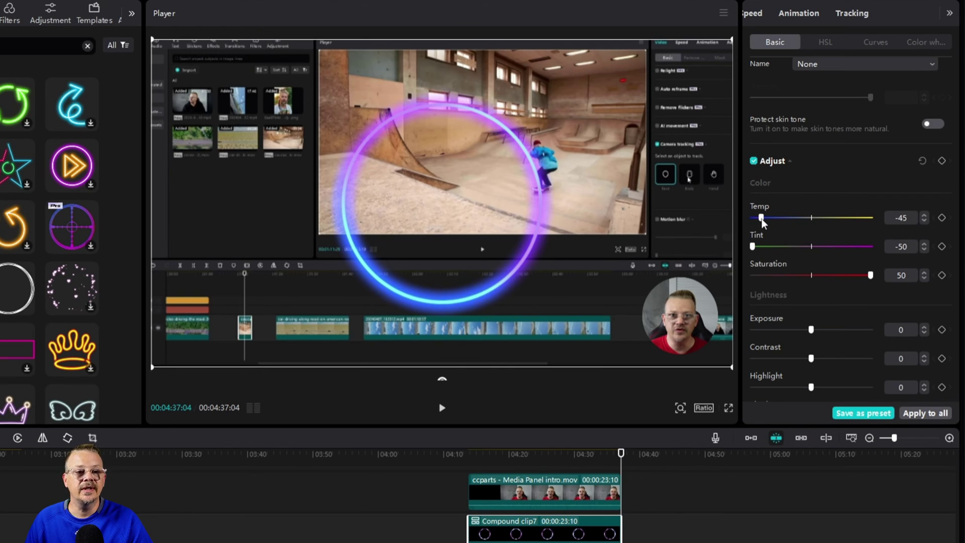
# Set the compound ring's Temp to 50, try Tint at 44 and return Tint to -50
pyautogui.moveTo(843, 223); pyautogui.dragTo(926, 218)
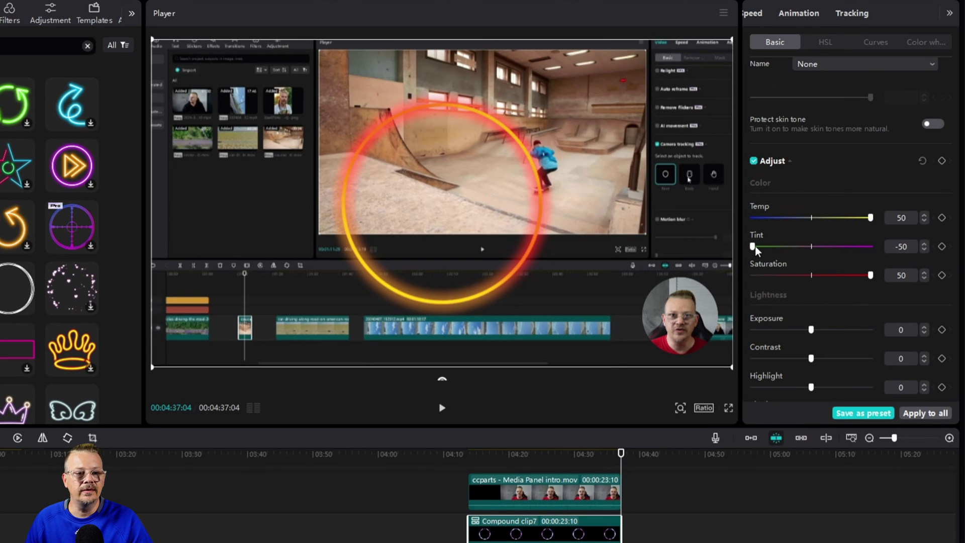
pyautogui.moveTo(755, 246); pyautogui.dragTo(858, 249)
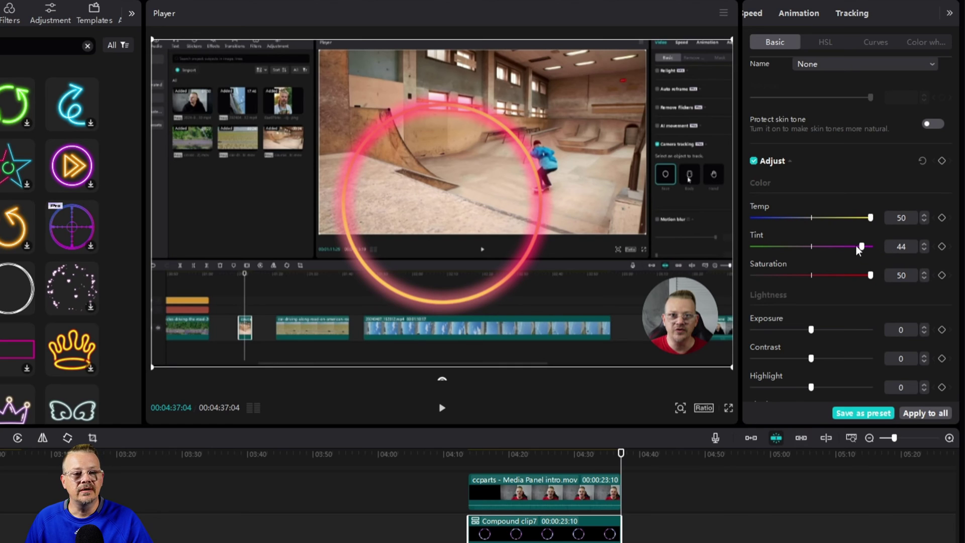
pyautogui.moveTo(778, 250); pyautogui.dragTo(743, 249)
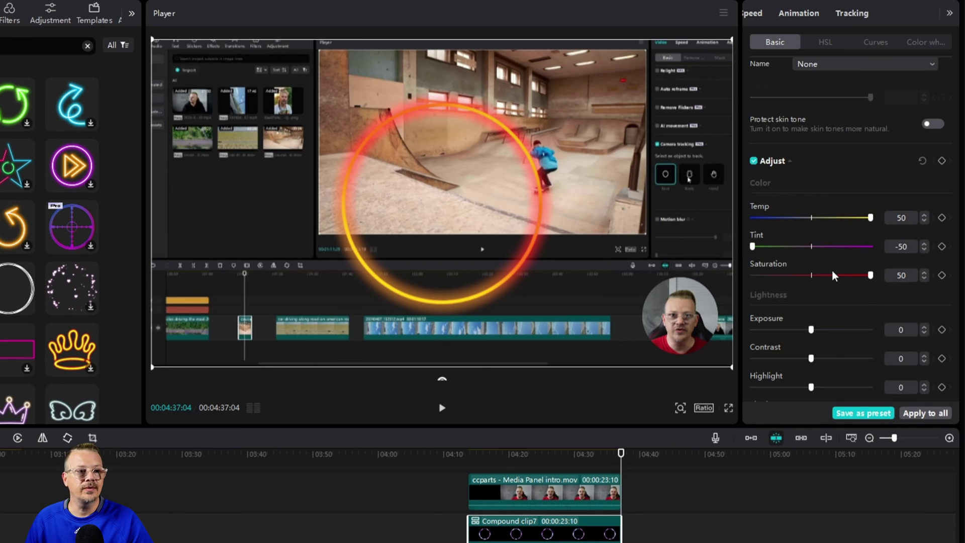
# Try Exposure at -4 on the compound ring, set Shadow to 3 and reset Exposure to 0
pyautogui.moveTo(810, 329); pyautogui.dragTo(806, 331)
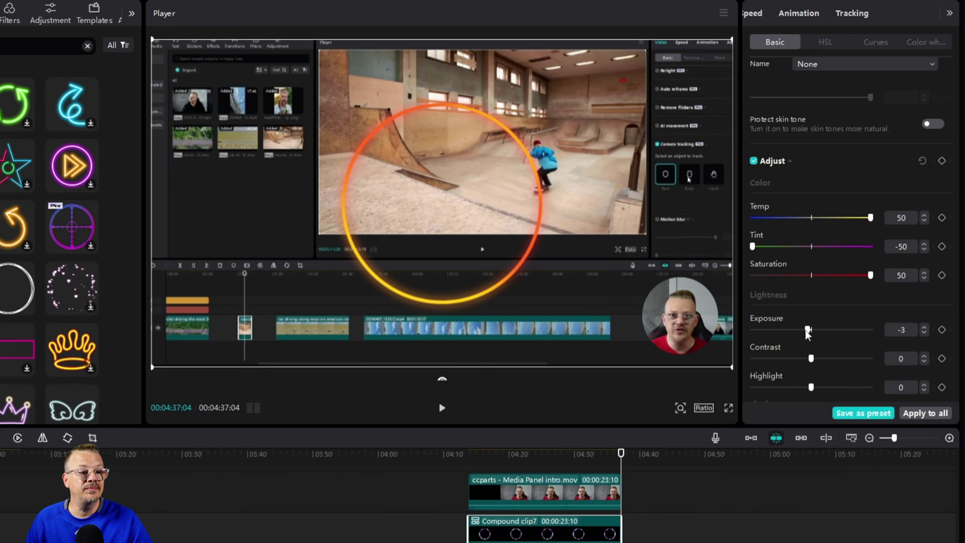
pyautogui.moveTo(808, 330); pyautogui.dragTo(814, 363)
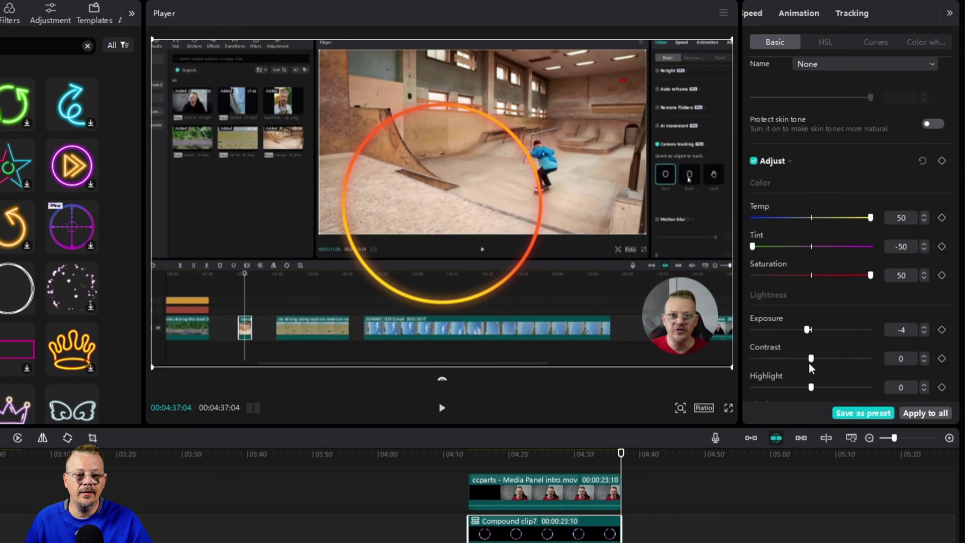
pyautogui.scroll(-5, 811, 355)
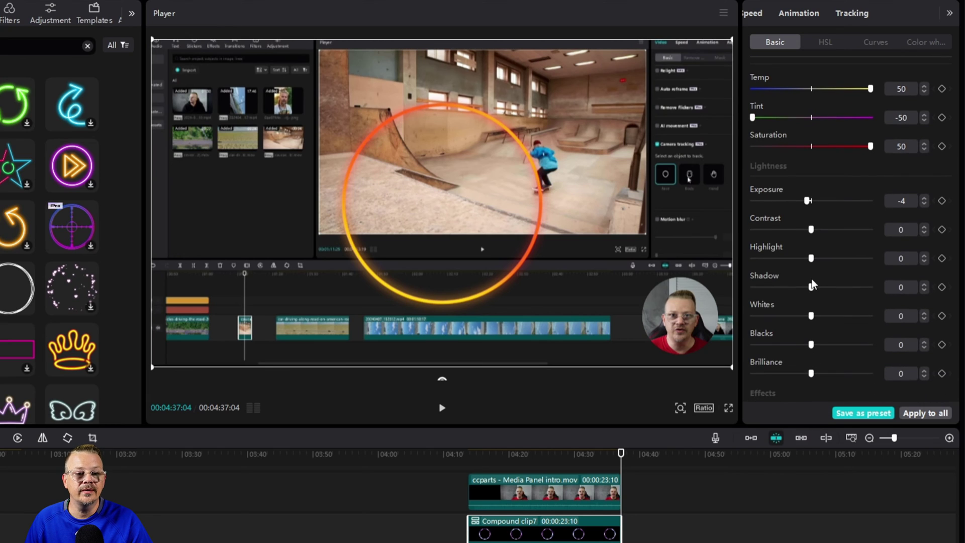
pyautogui.moveTo(812, 285)
pyautogui.mouseDown()
pyautogui.moveTo(774, 287)
pyautogui.moveTo(815, 287)
pyautogui.mouseUp()
pyautogui.scroll(-1, 812, 227)
pyautogui.click(810, 187)
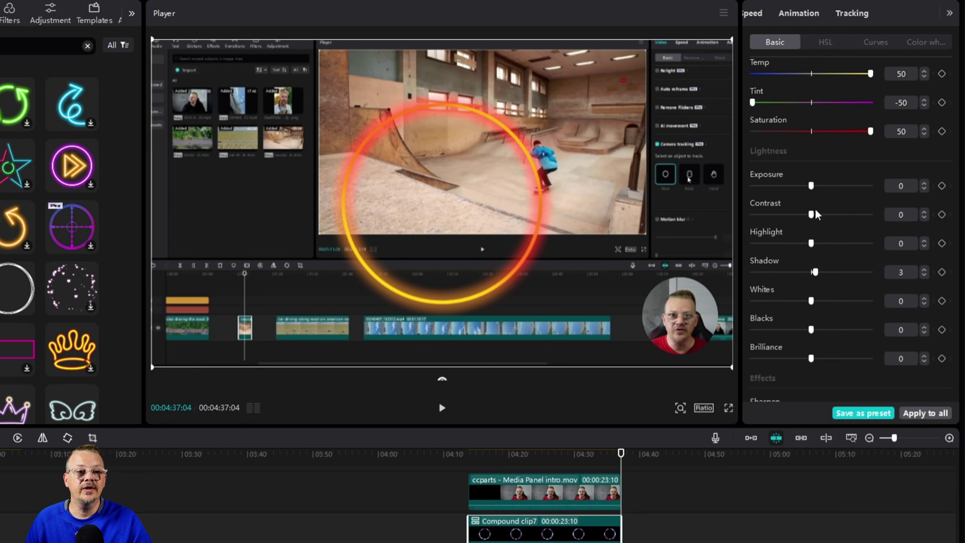
# Shrink the recoloured ring and position it so it closely frames the circular webcam overlay
pyautogui.scroll(13, 815, 209)
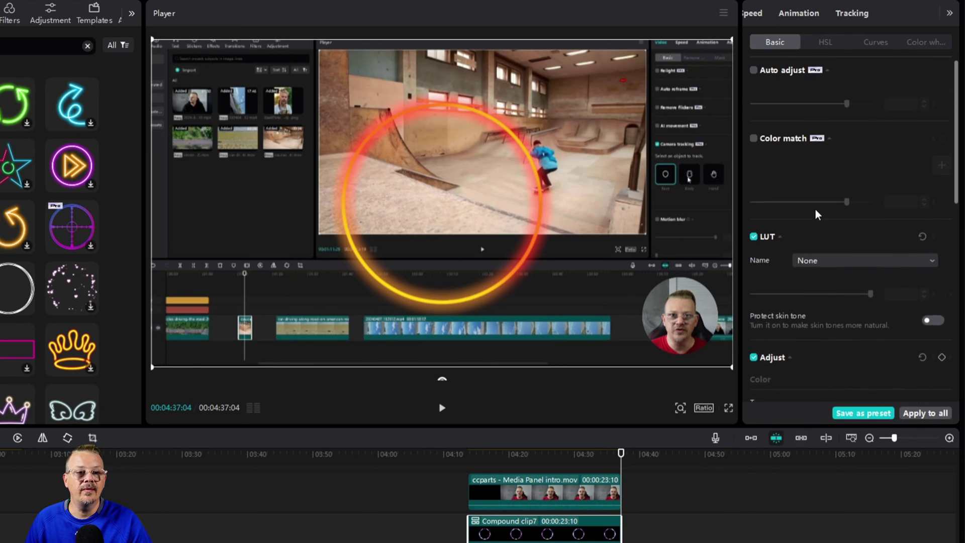
pyautogui.scroll(1, 815, 209)
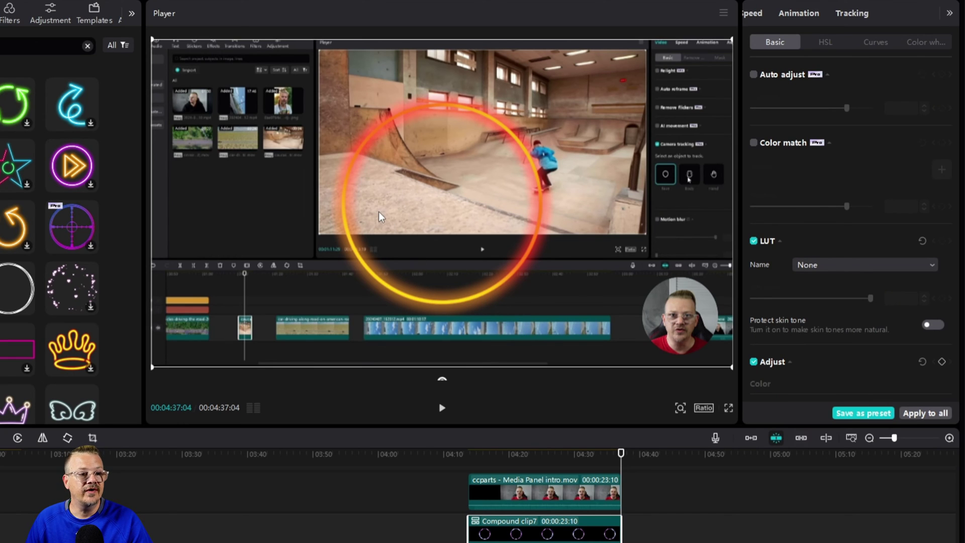
pyautogui.moveTo(379, 212); pyautogui.dragTo(576, 281)
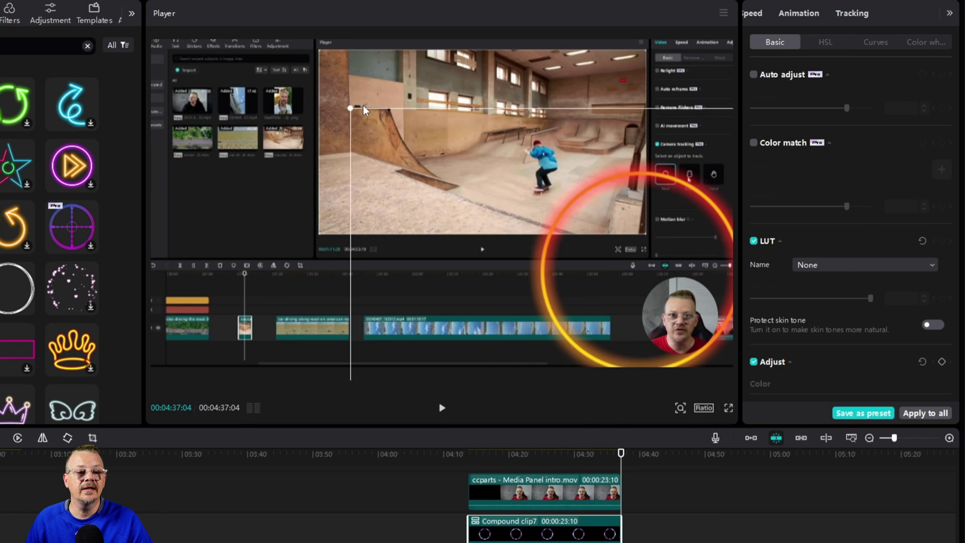
pyautogui.moveTo(363, 110); pyautogui.dragTo(665, 300)
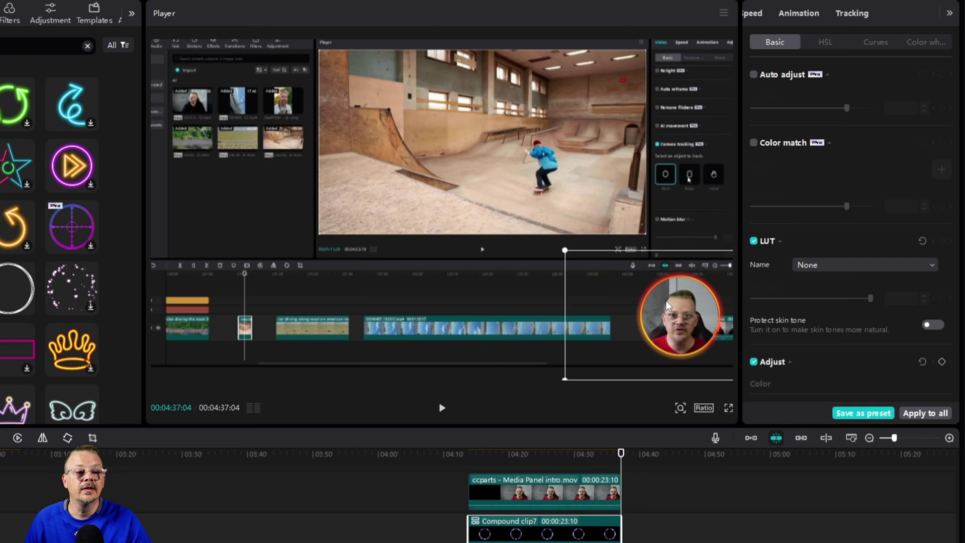
pyautogui.click(679, 408)
pyautogui.moveTo(657, 429); pyautogui.dragTo(681, 430)
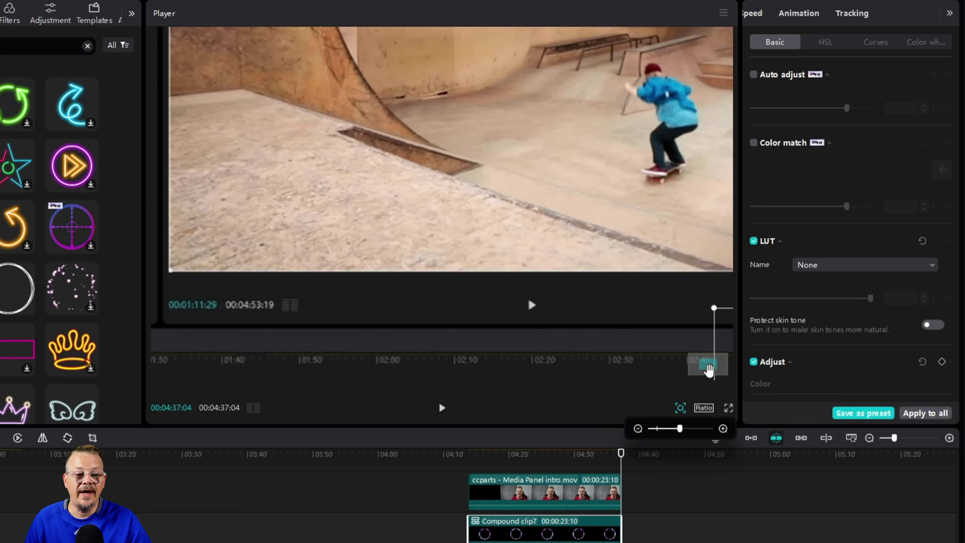
pyautogui.moveTo(707, 372); pyautogui.dragTo(721, 378)
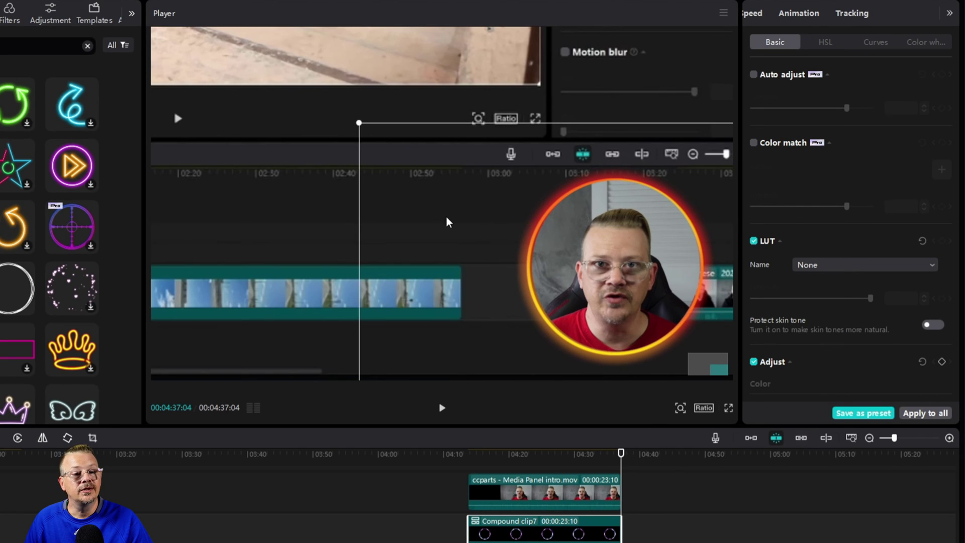
# Move the compound ring clip to the track above the webcam clip and return it to the track below
pyautogui.moveTo(587, 492)
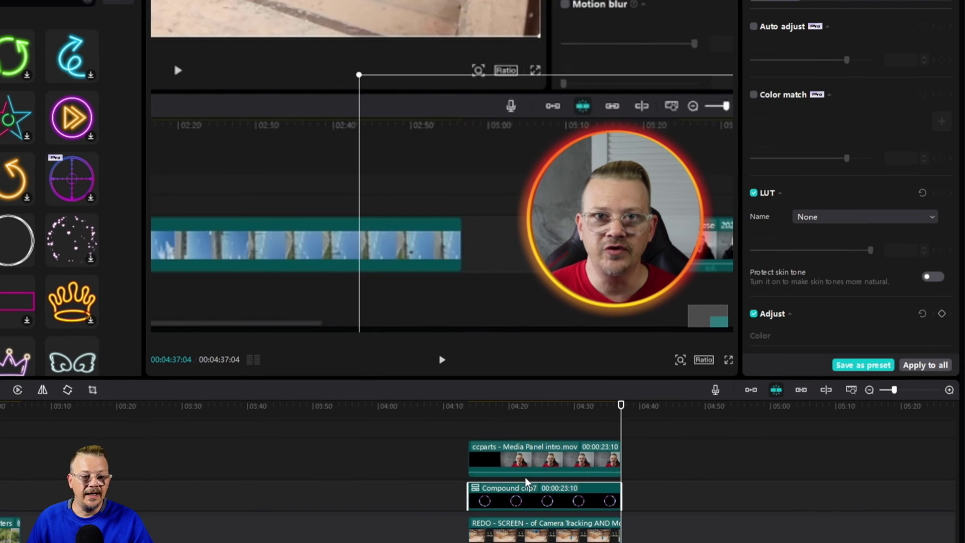
pyautogui.moveTo(542, 509); pyautogui.dragTo(542, 446)
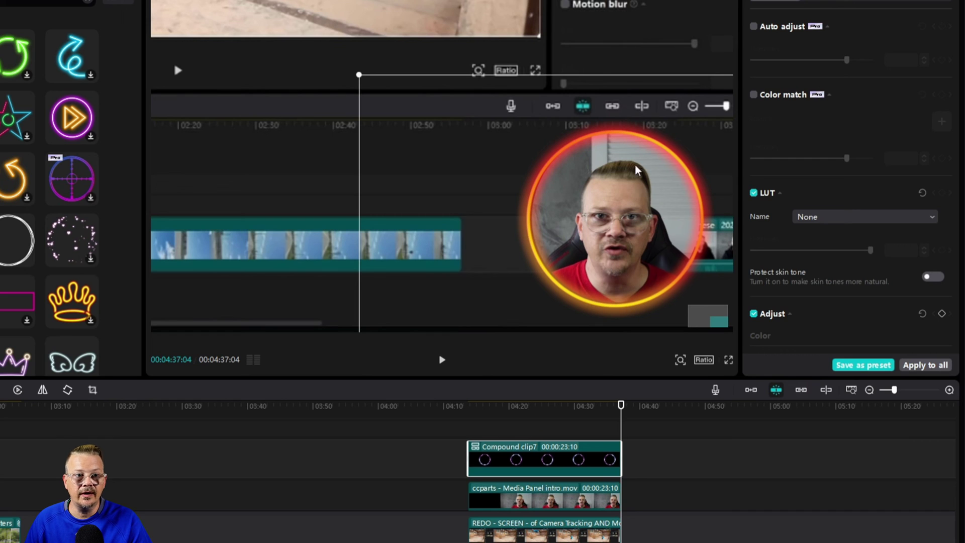
pyautogui.moveTo(537, 461); pyautogui.dragTo(546, 504)
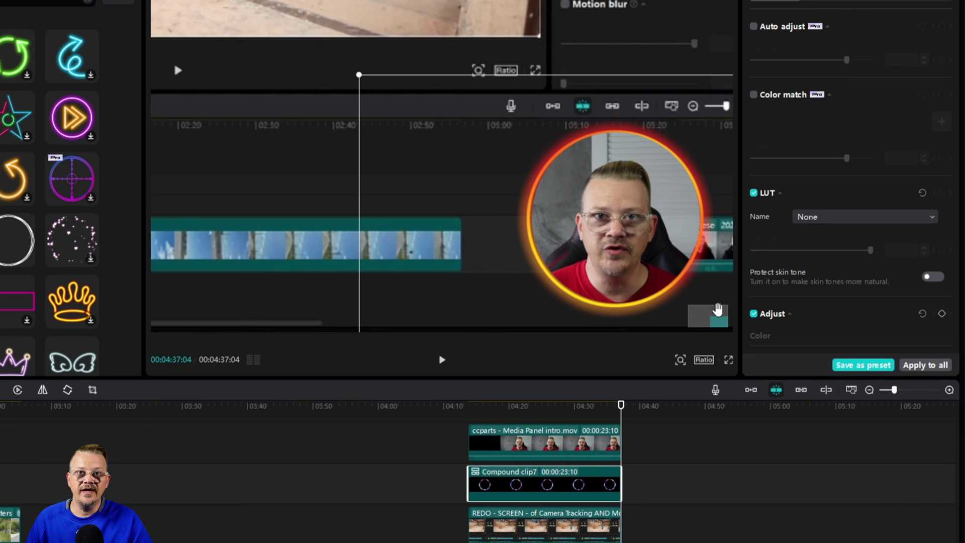
# Trim the start of the webcam clip to 00:04:14:03, where its picture first appears
pyautogui.click(680, 360)
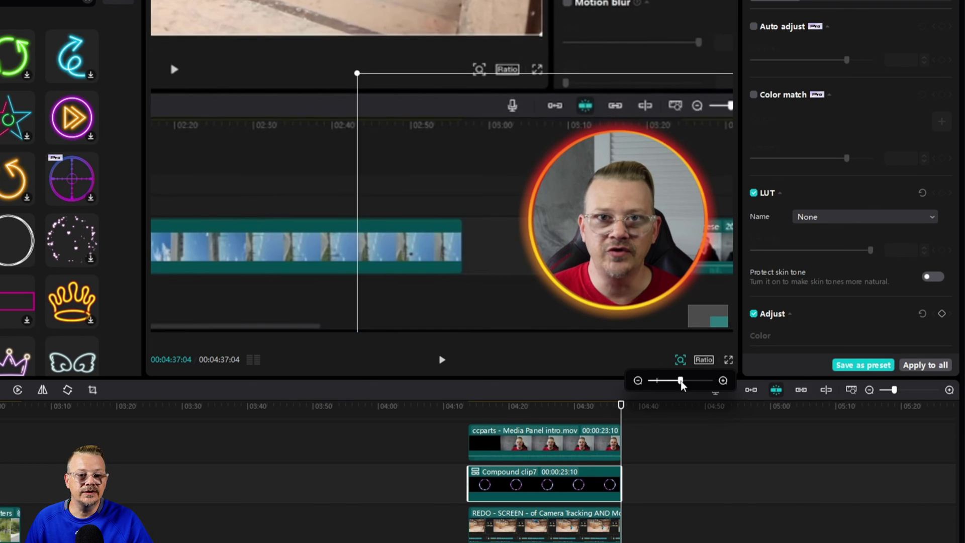
pyautogui.moveTo(680, 382); pyautogui.dragTo(658, 383)
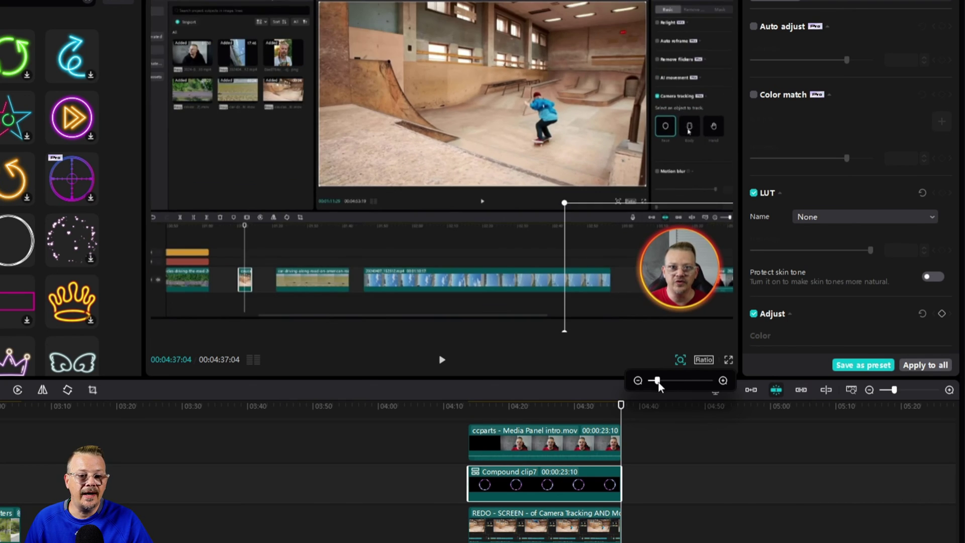
pyautogui.click(495, 335)
pyautogui.click(424, 450)
pyautogui.press('Up')
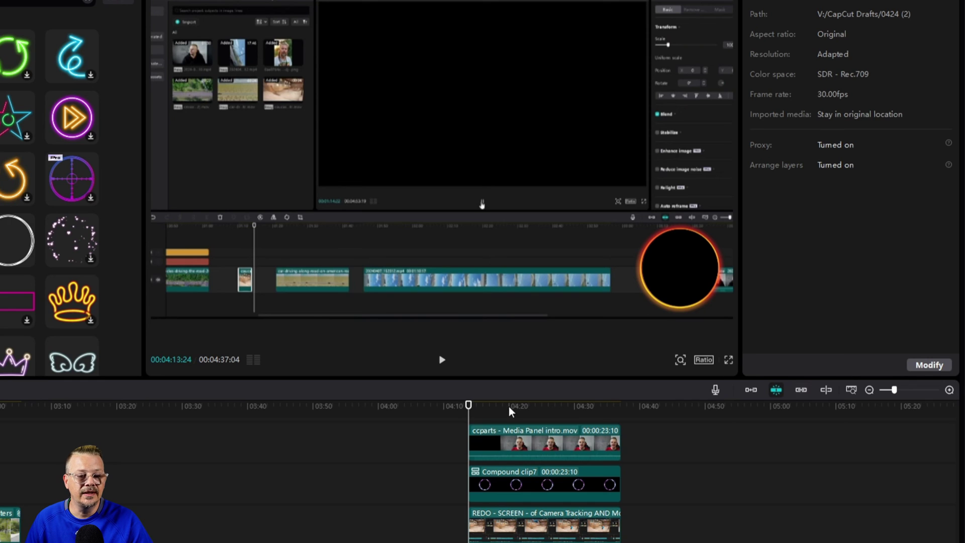
pyautogui.moveTo(470, 407); pyautogui.dragTo(471, 407)
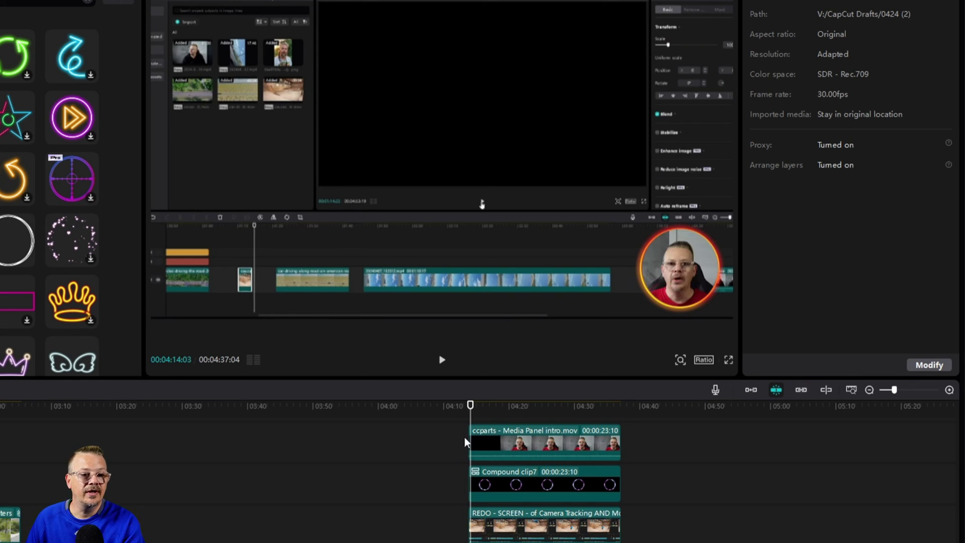
pyautogui.click(949, 390)
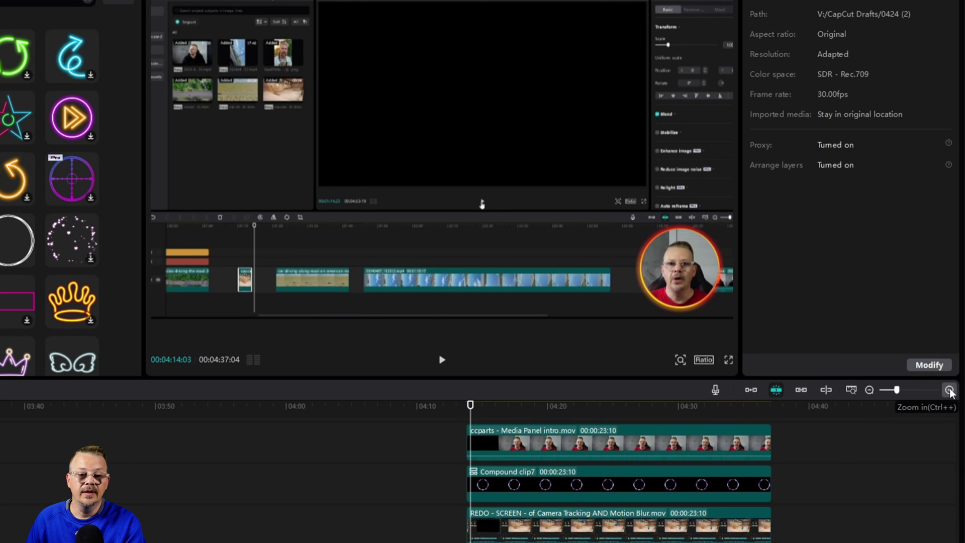
pyautogui.click(949, 390)
pyautogui.moveTo(463, 438); pyautogui.dragTo(471, 439)
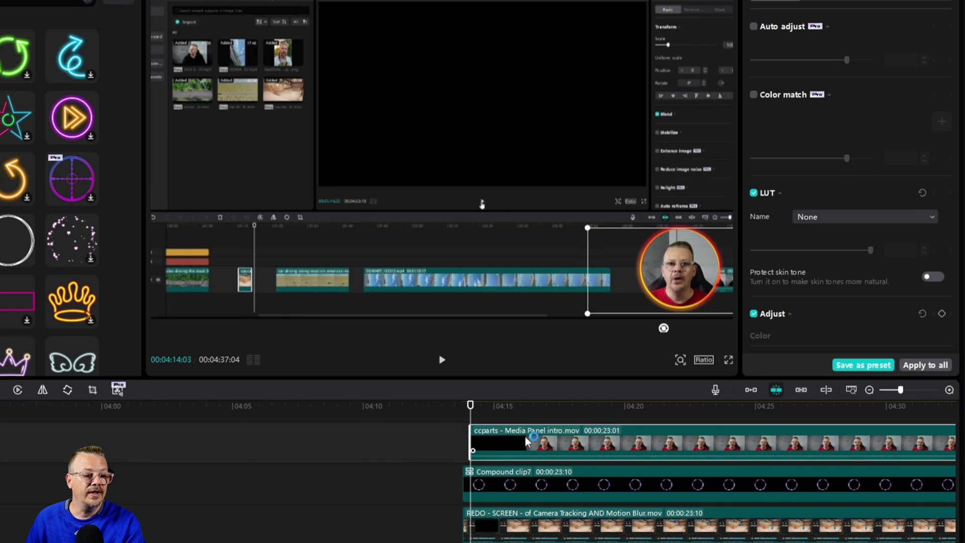
# Trim the compound ring clip's start to match the webcam clip and play the result from the screen recording's start
pyautogui.click(462, 405)
pyautogui.moveTo(463, 483); pyautogui.dragTo(470, 483)
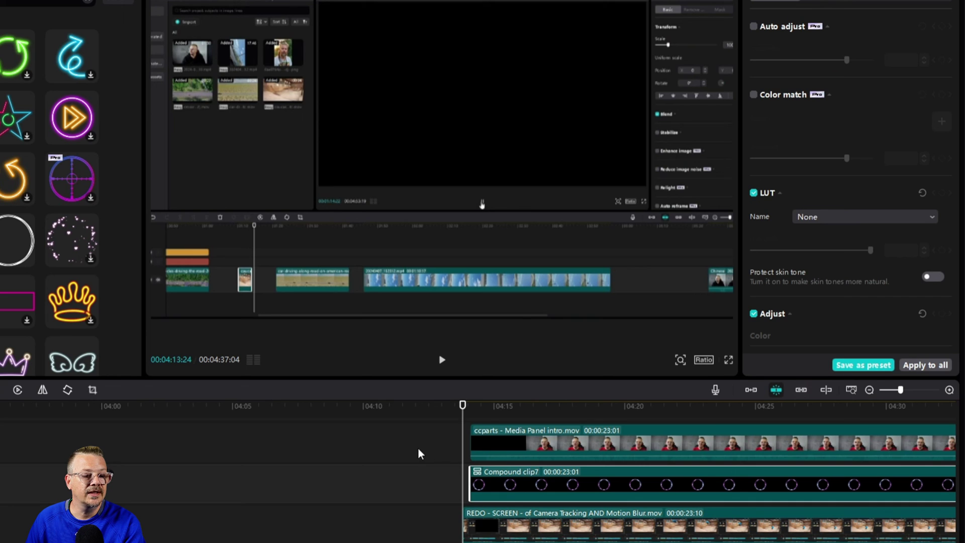
pyautogui.press('space')
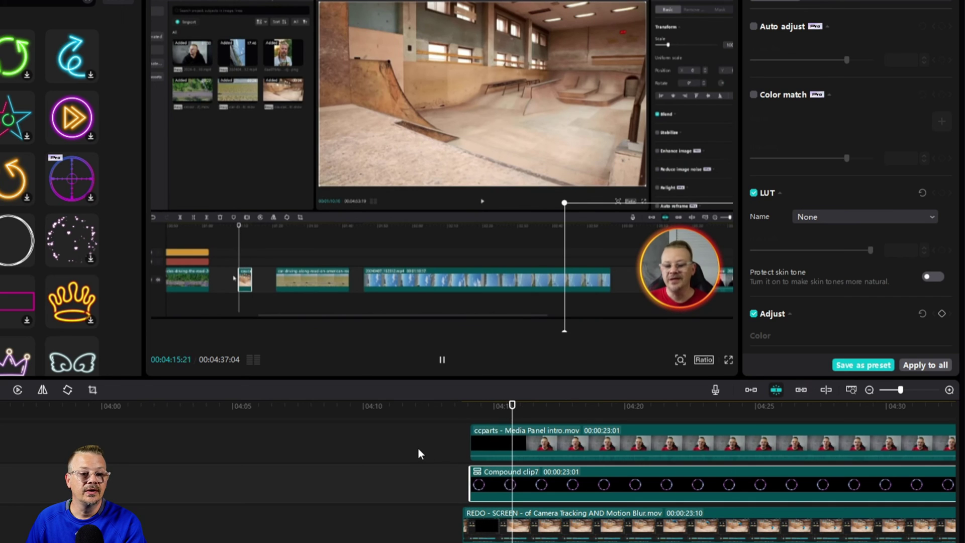